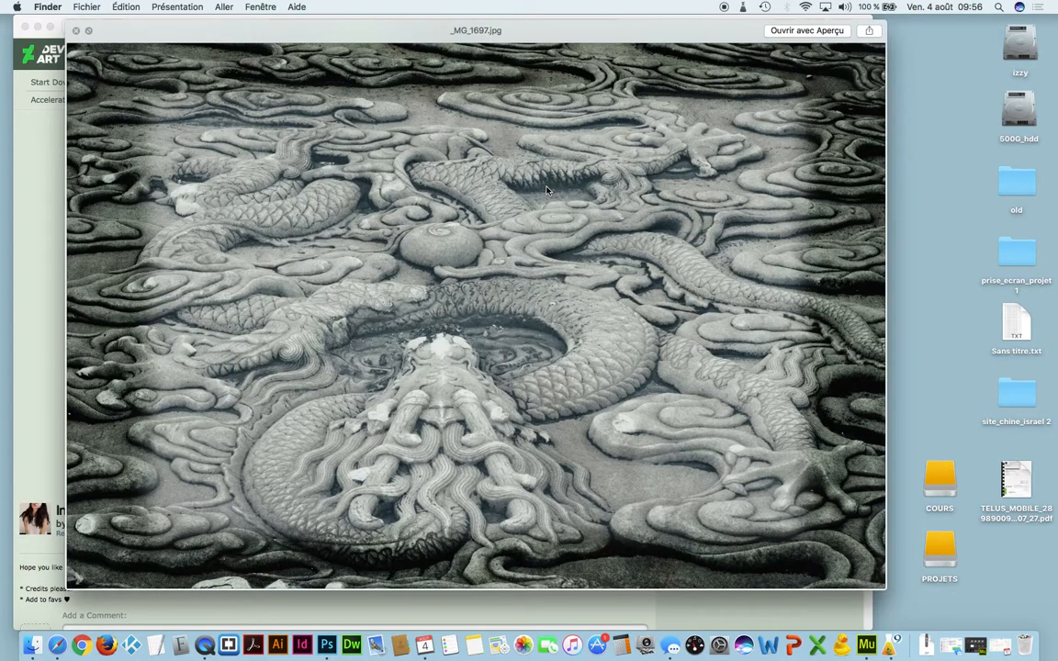
Step: Close the photo preview and view the Walden action's download page and its archive among the downloaded files
key(space)
key(Down)
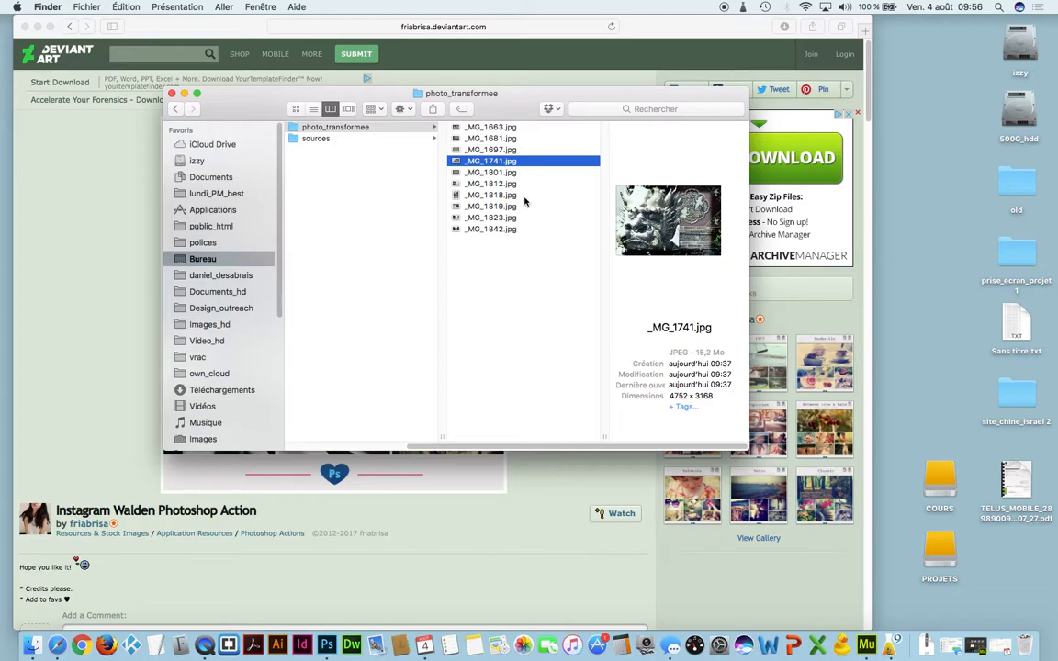
click(113, 295)
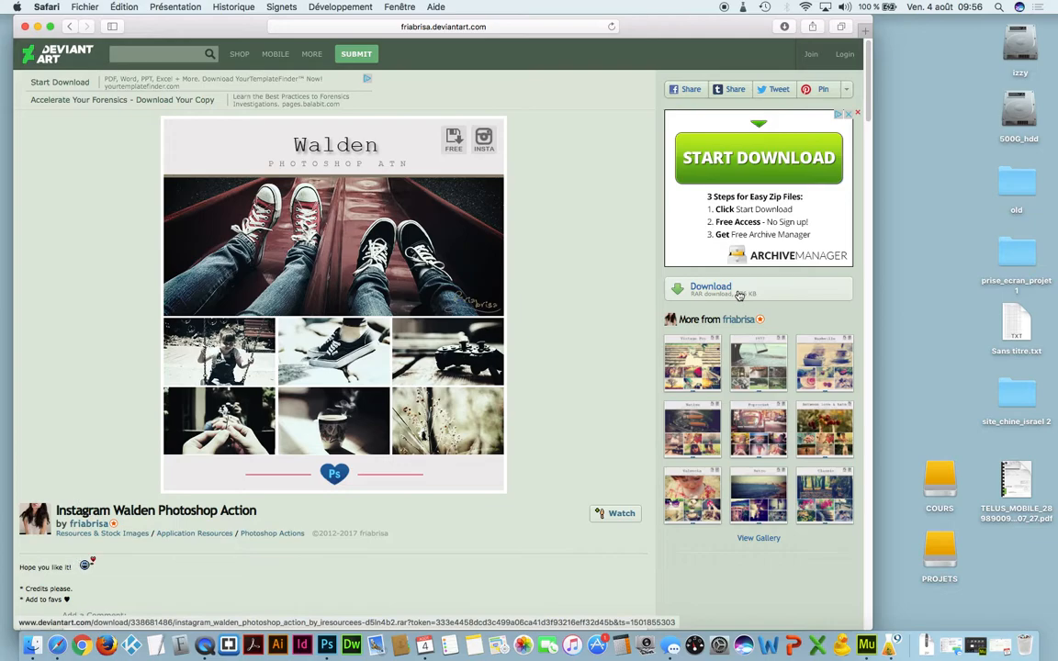
click(926, 646)
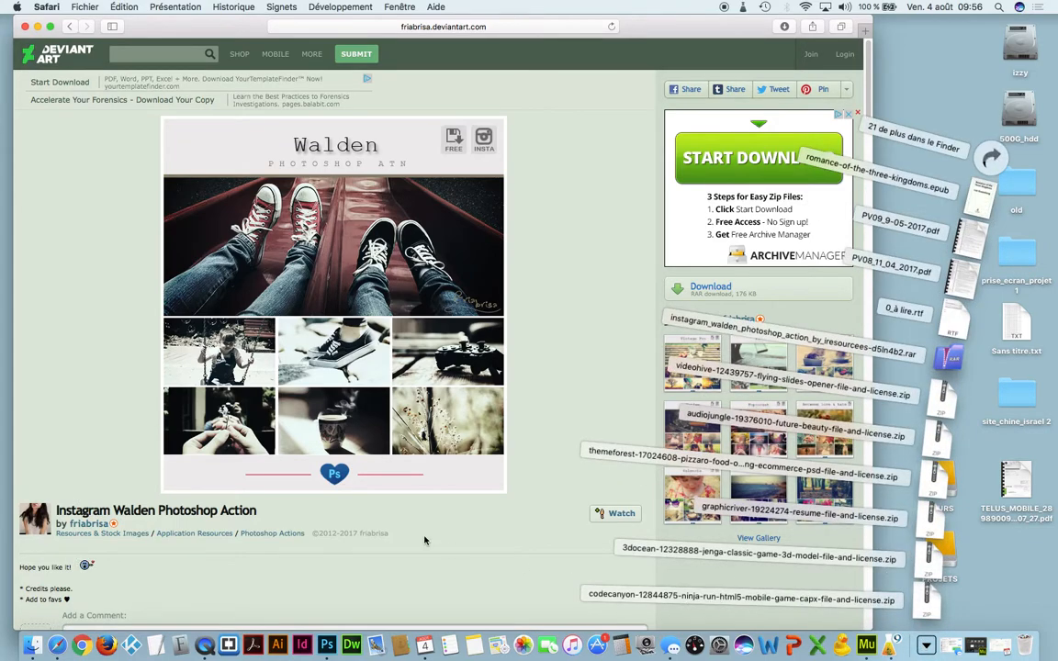
click(426, 538)
Step: Switch to Finder and open the site_chine_israel 2 folder on the desktop
click(32, 646)
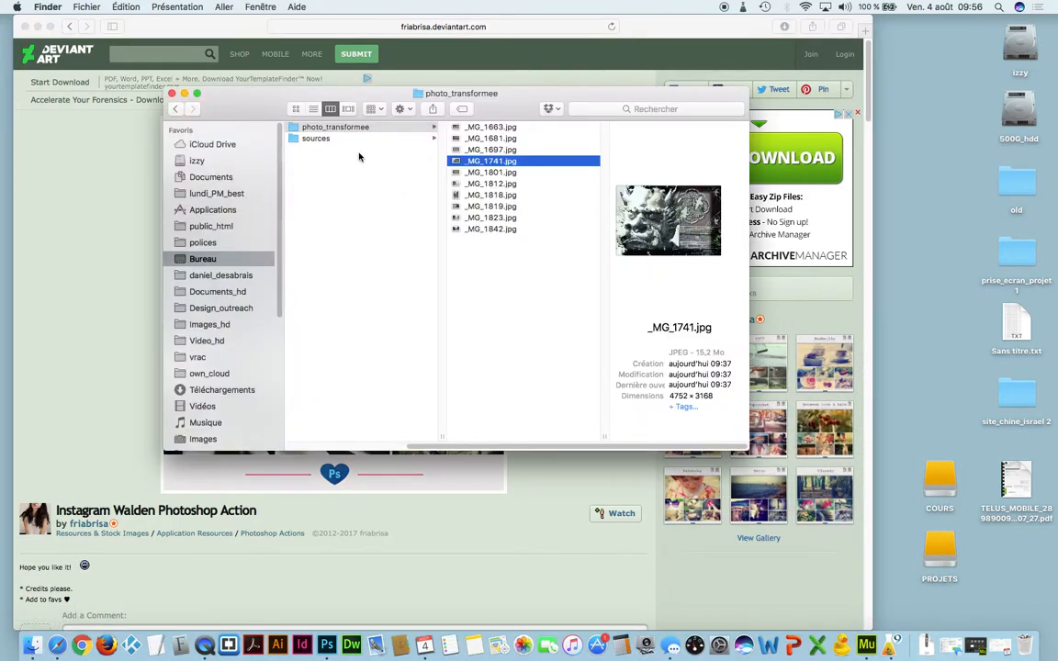
scroll(354, 164, left, 5)
click(369, 195)
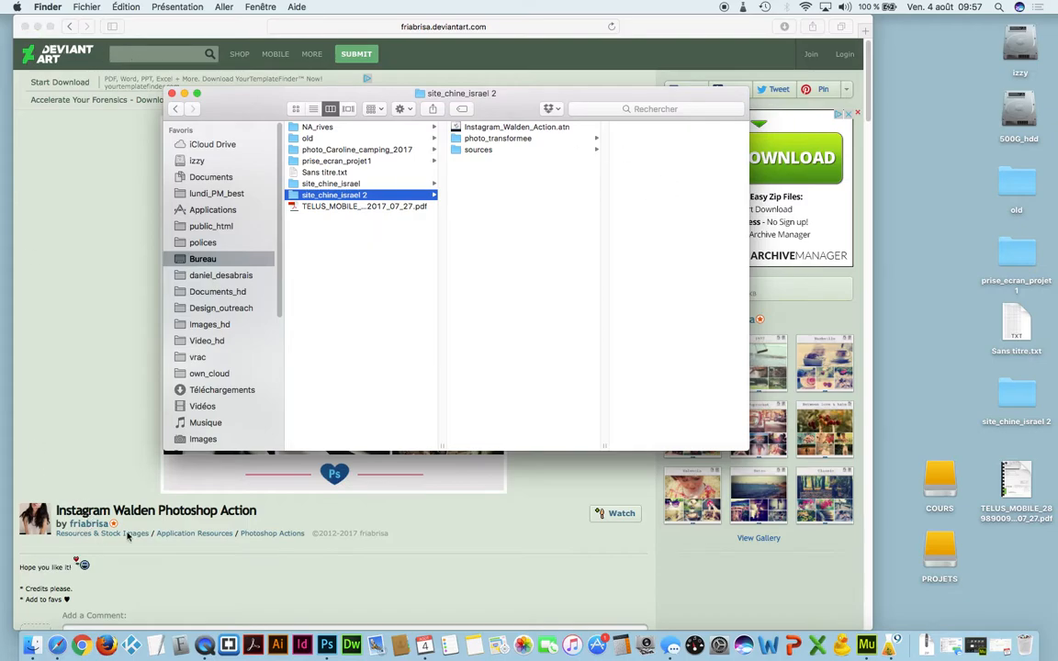
Step: Switch to Photoshop, move its window to the upper-left corner of the desktop and enlarge it
click(324, 648)
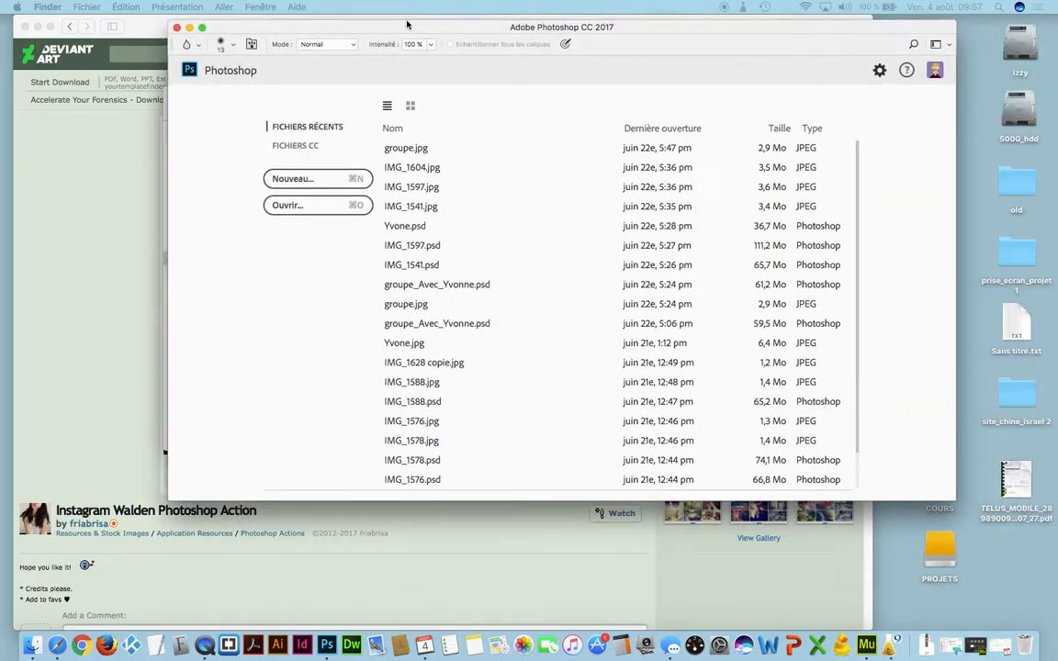
drag(407, 25, 290, 28)
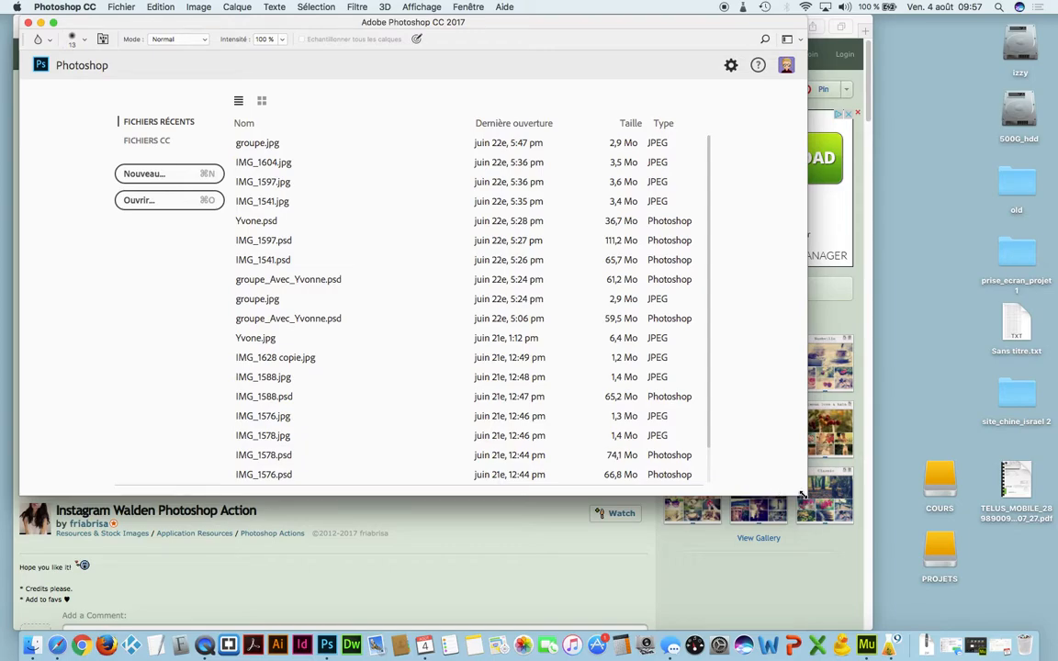
double_click(289, 25)
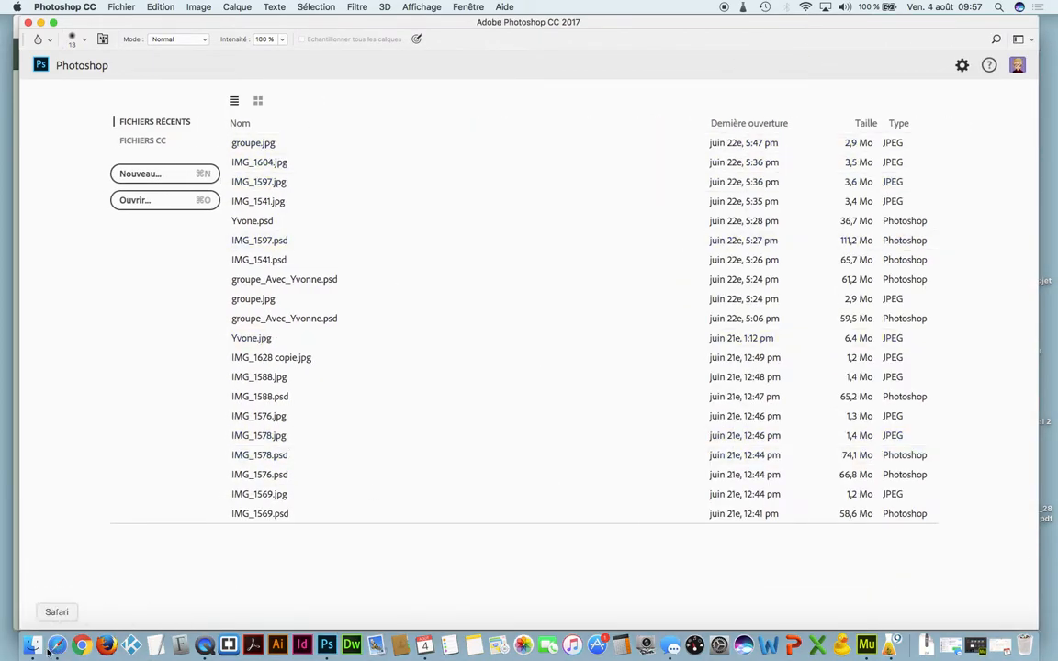
Step: Load Instagram_Walden_Action.atn from Finder into Photoshop and show the Actions panel, made taller
click(32, 646)
key(super+Tab)
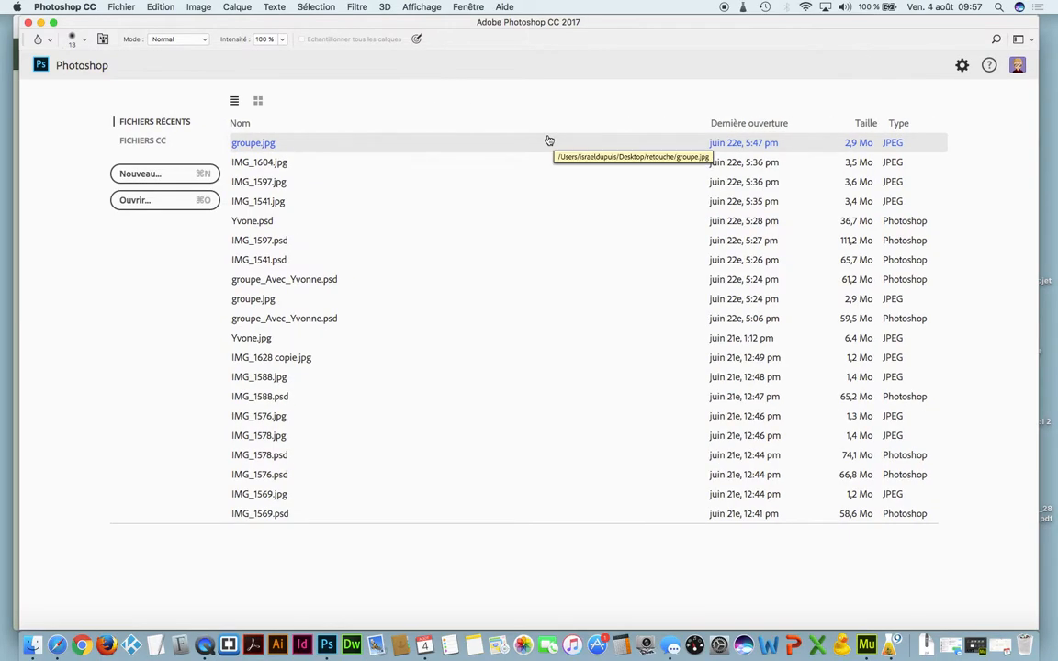
click(467, 7)
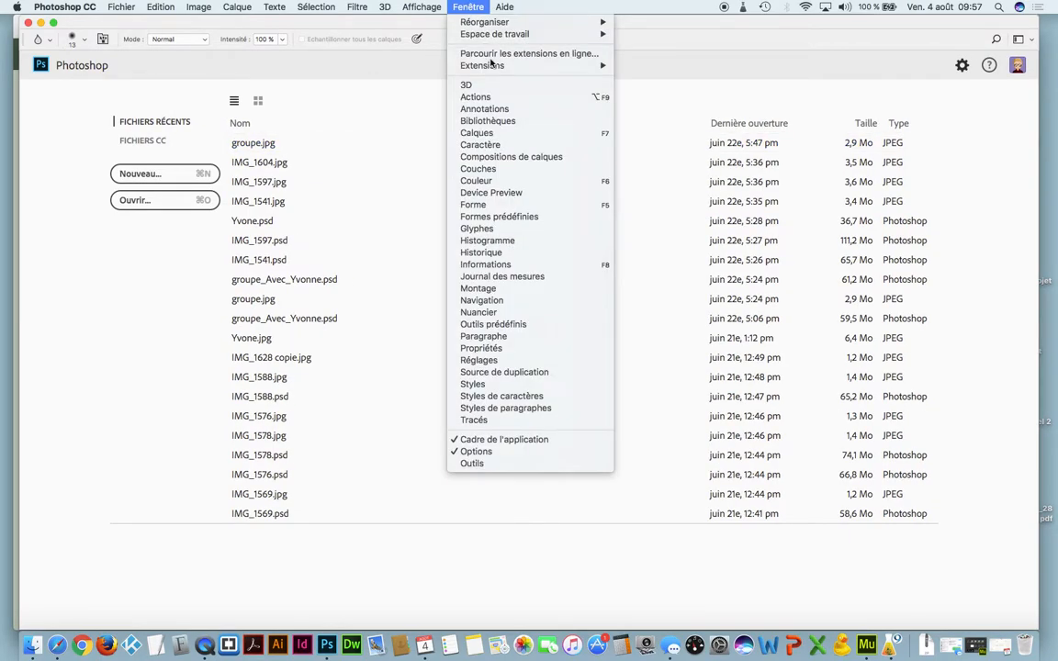
click(504, 97)
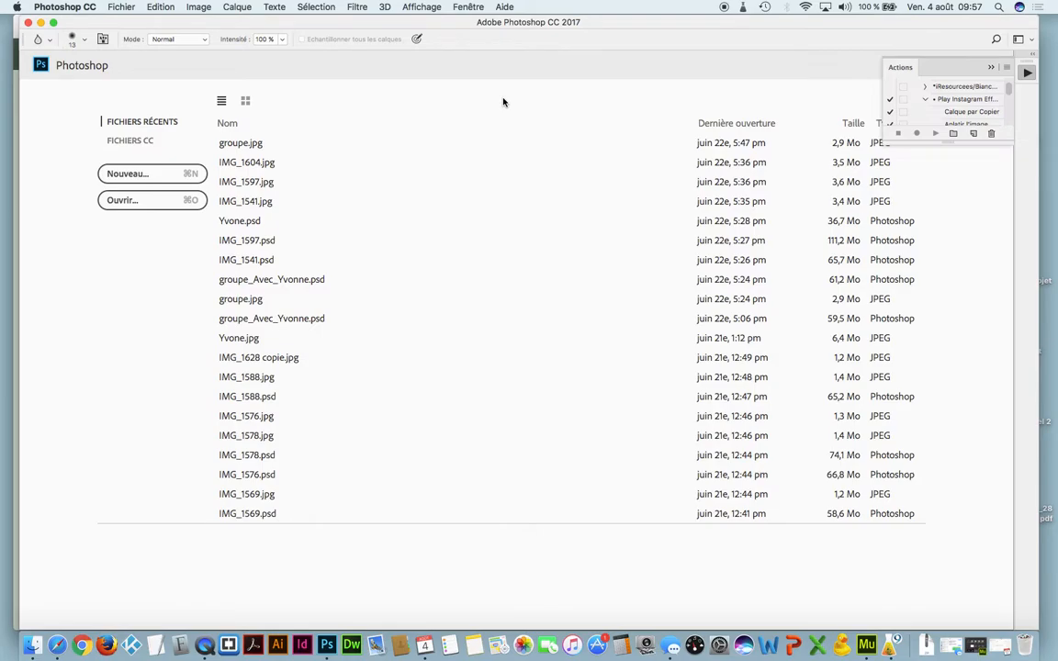
drag(936, 140, 936, 479)
Step: Delete the first of the two Instagram Walden Action sets and widen the Actions panel
scroll(1013, 325, down, 3)
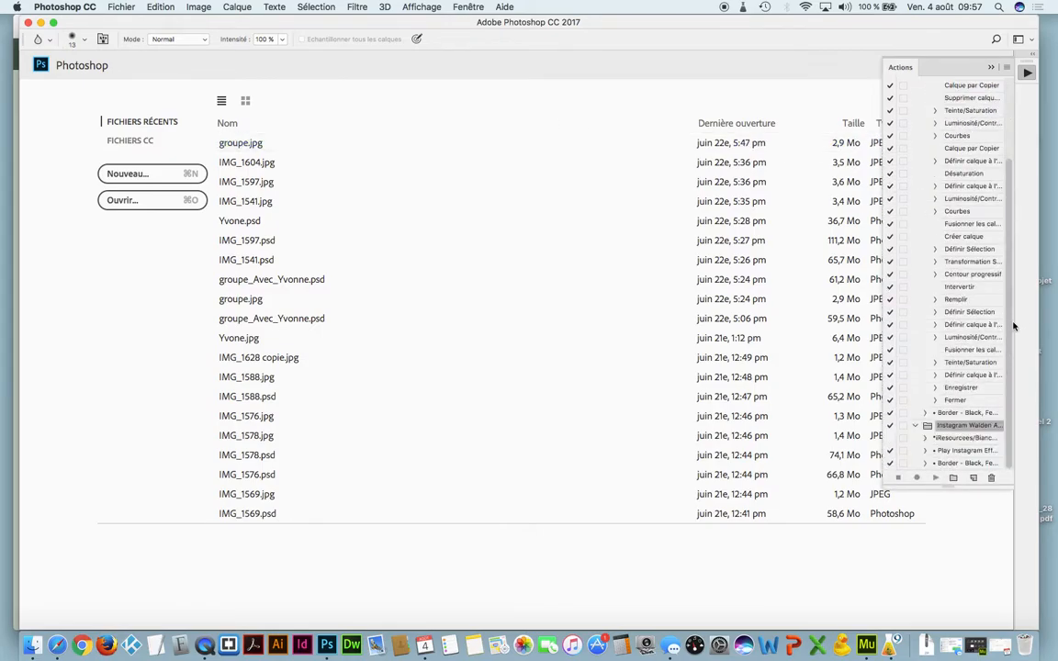
scroll(962, 222, up, 5)
click(916, 122)
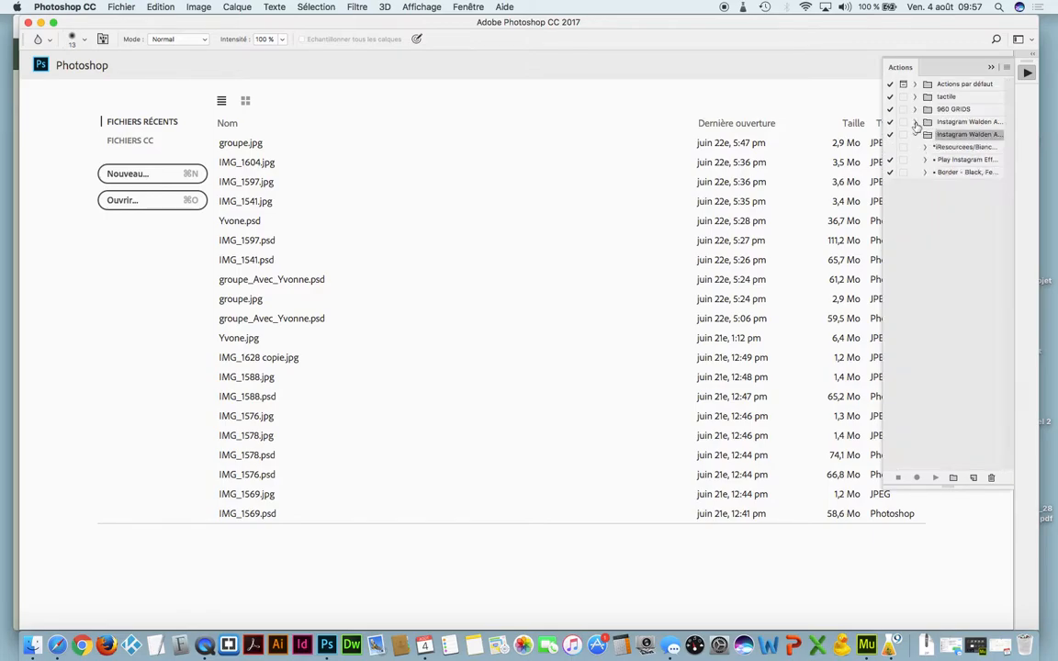
click(956, 121)
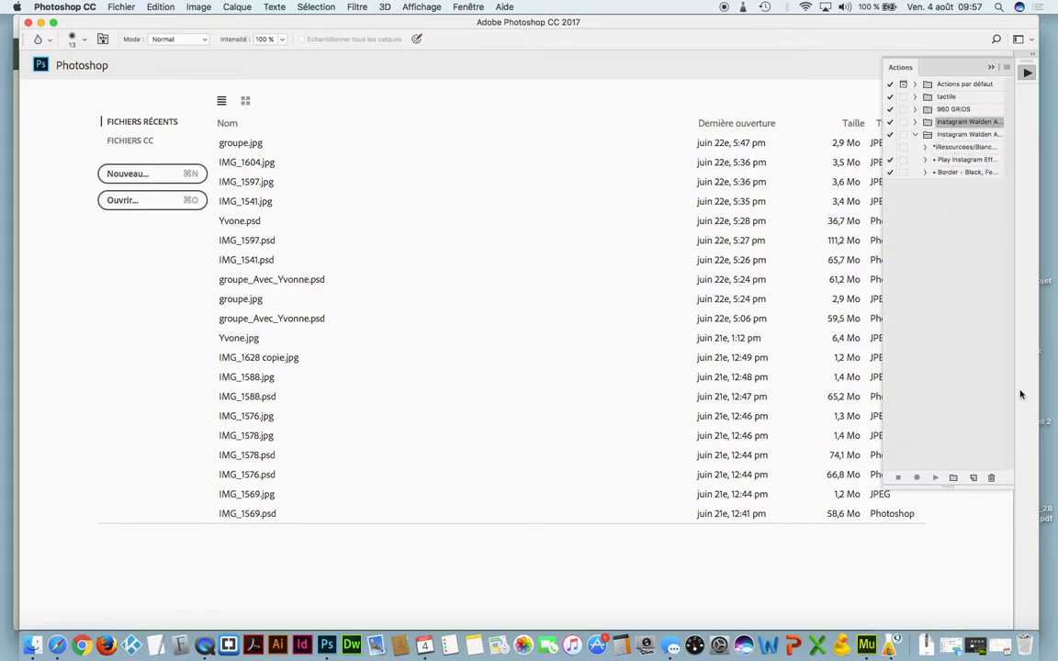
click(991, 477)
click(639, 222)
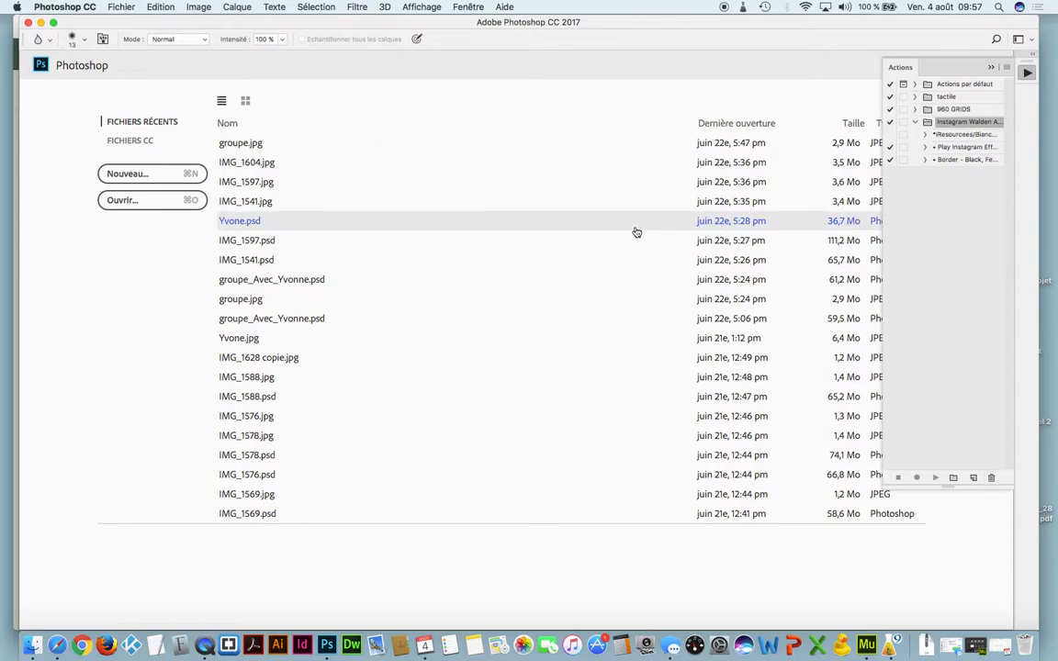
drag(880, 85, 692, 71)
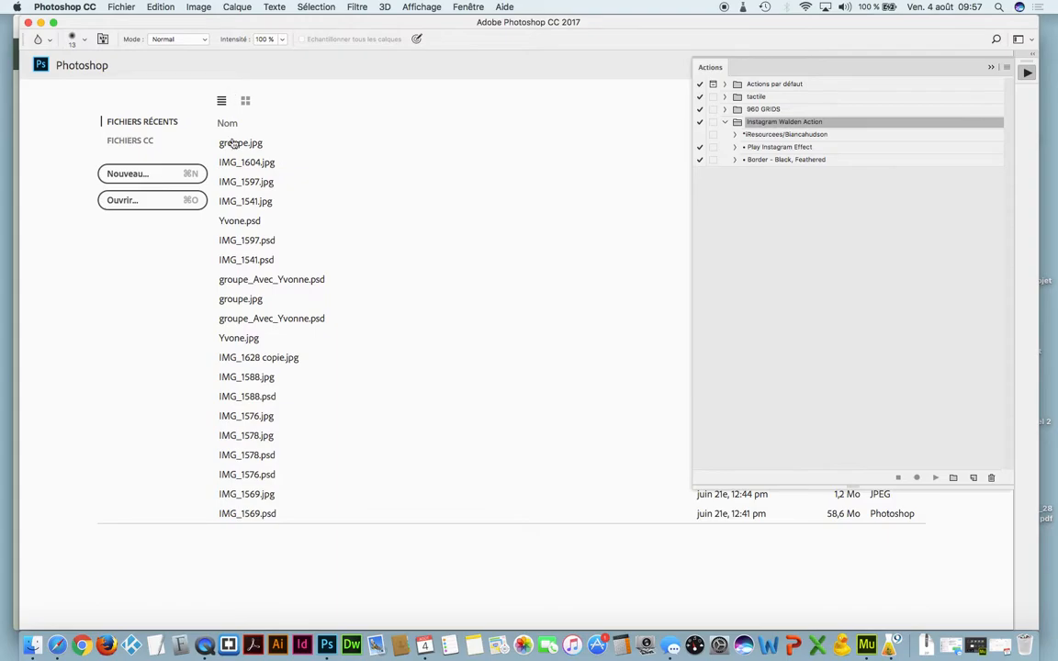
Step: Switch to Finder and look through the sources/rush photos and the photo_transformee folder
click(32, 646)
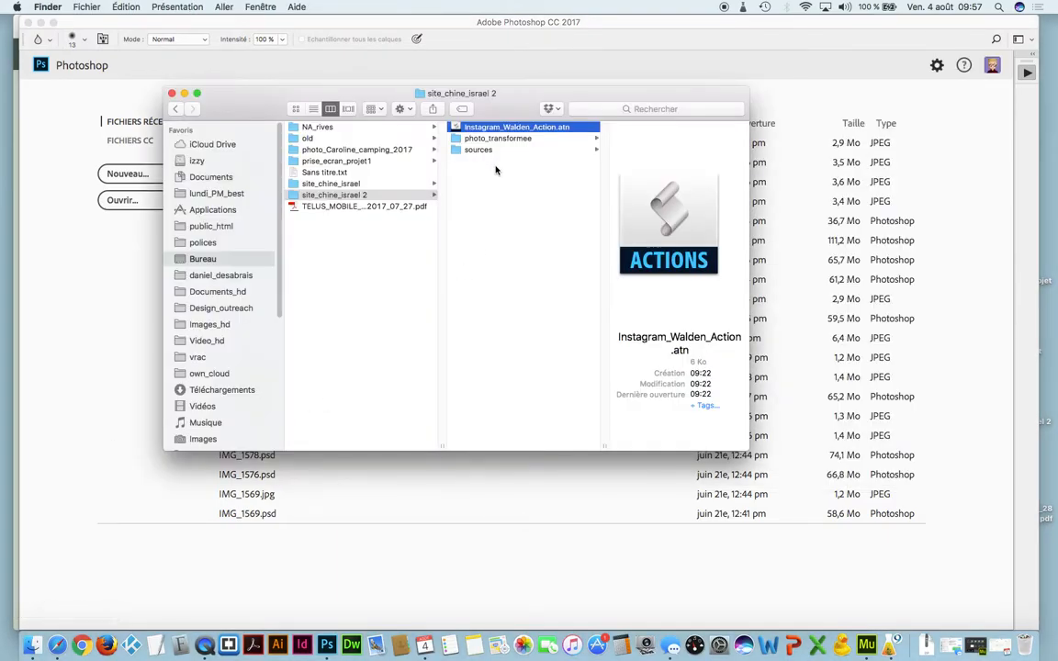
click(504, 138)
click(503, 148)
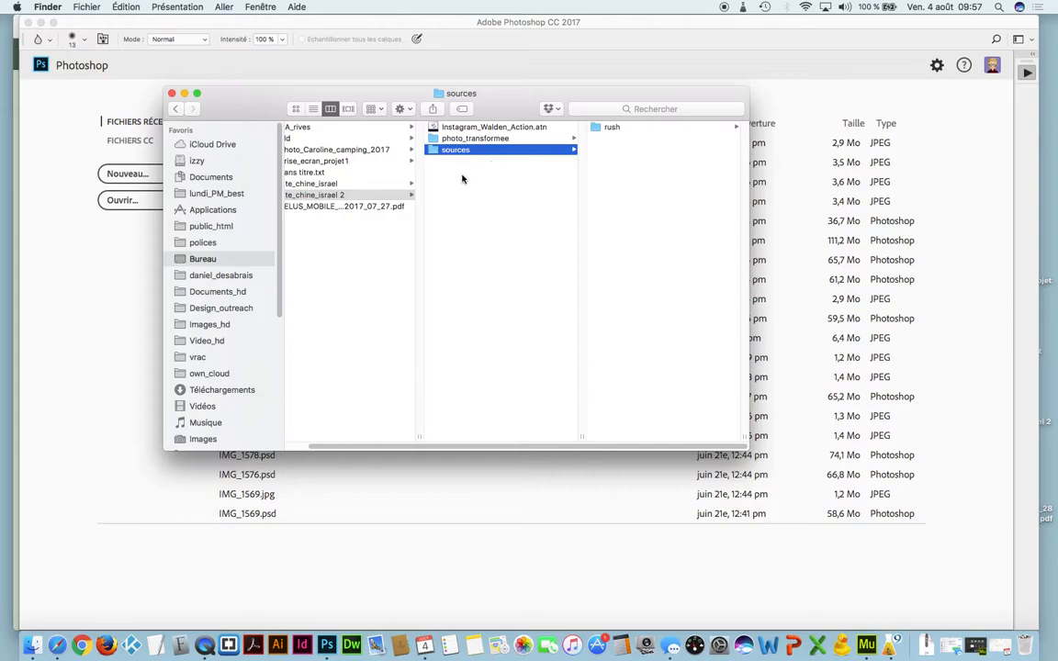
click(616, 128)
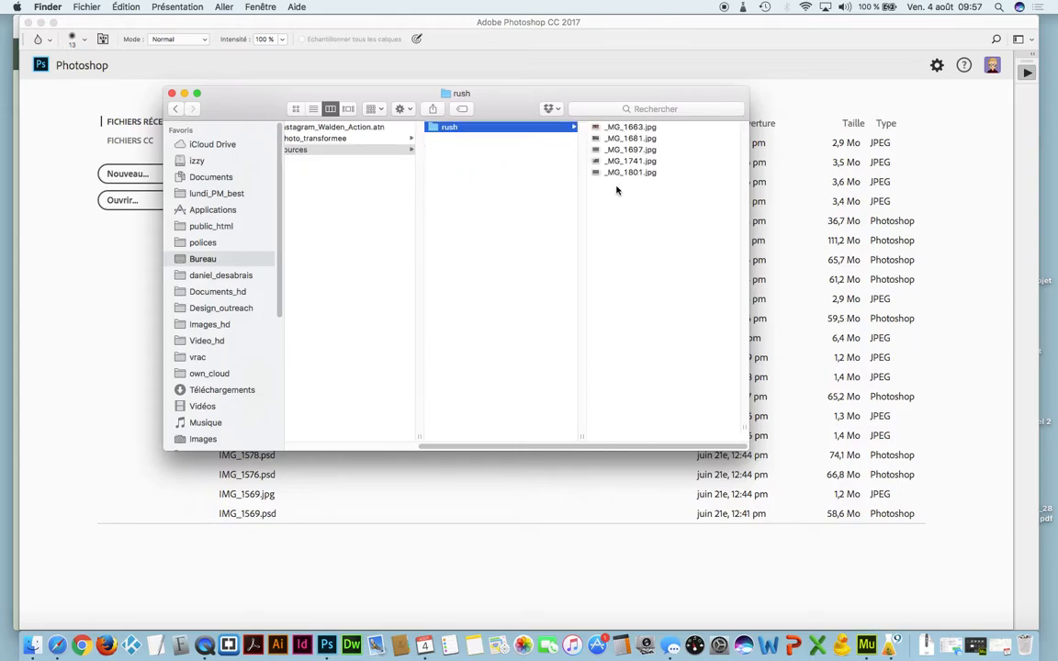
click(360, 138)
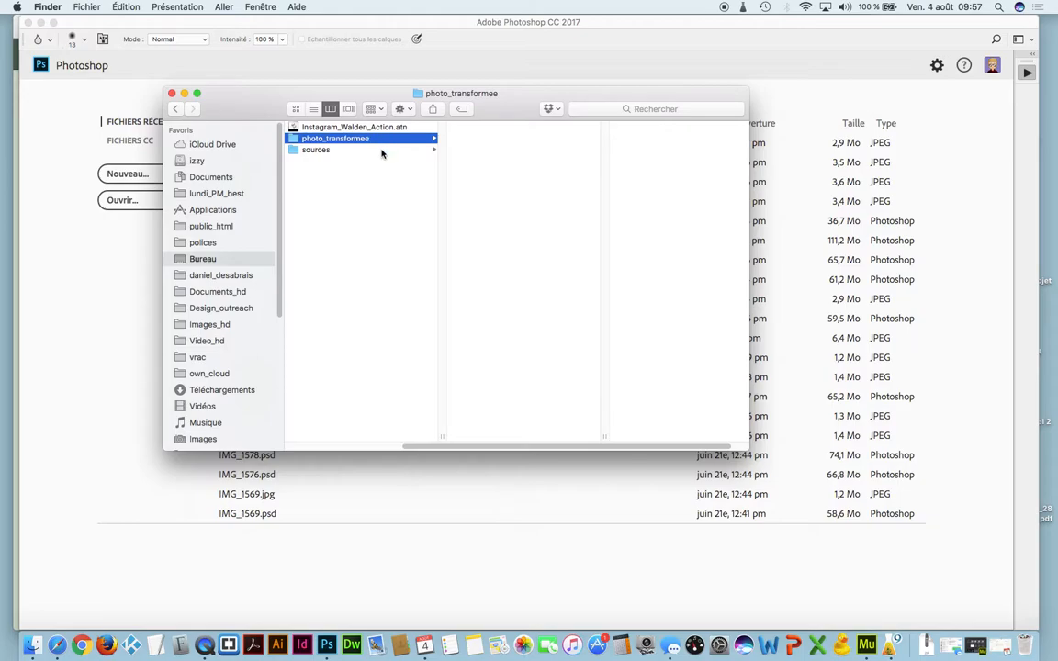
Step: Open _MG_1663.jpg from the sources/rush folder with Adobe Photoshop CC 2017
click(382, 151)
click(487, 128)
click(599, 128)
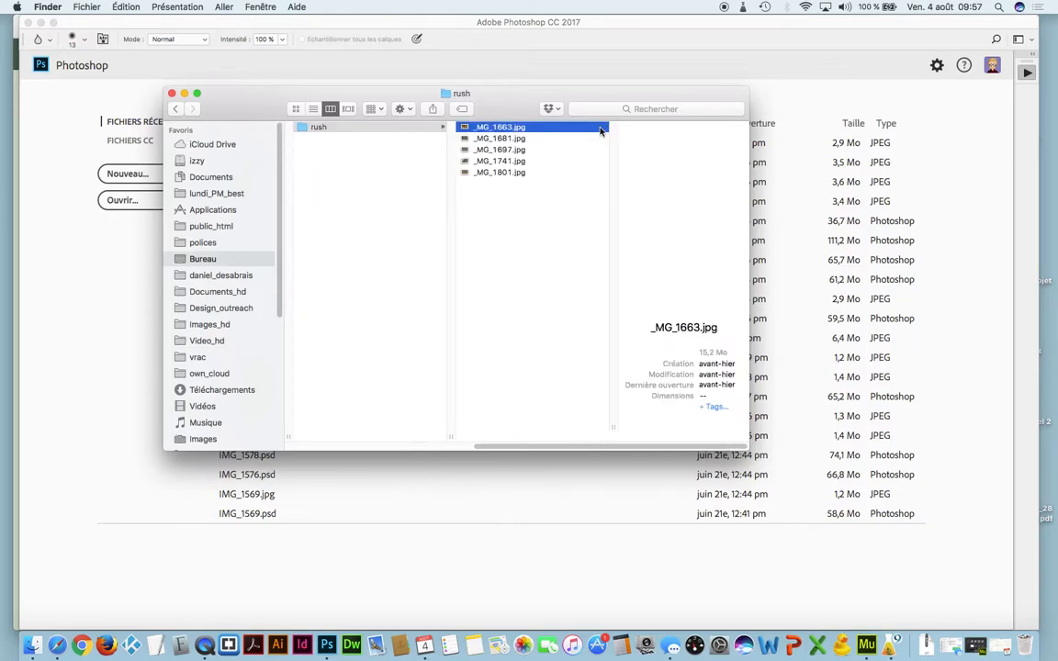
right_click(601, 131)
mouse_move(625, 147)
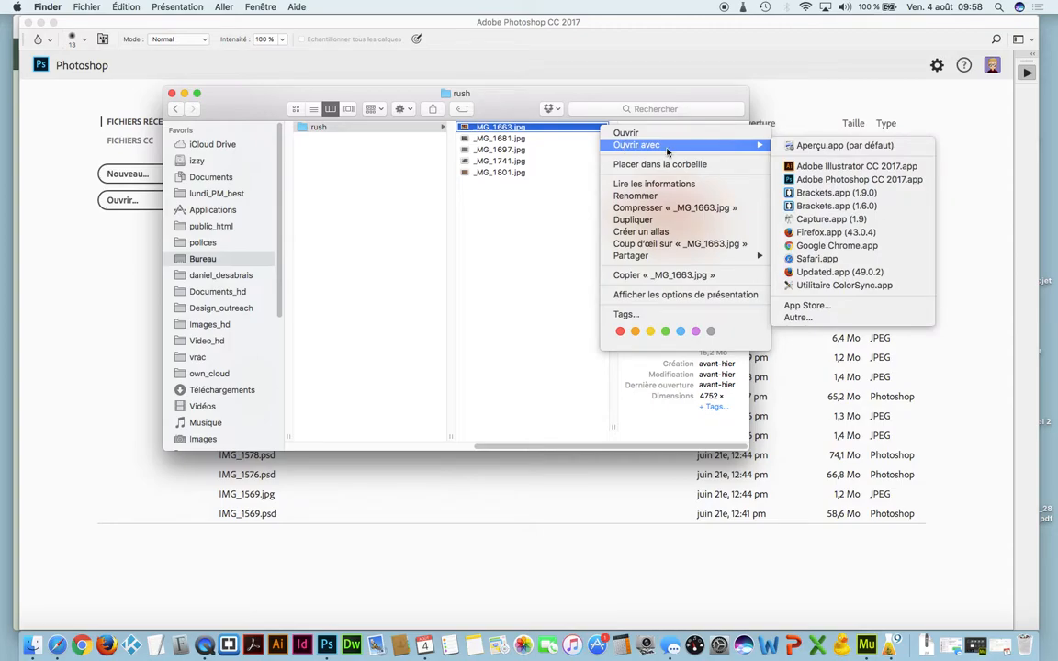
click(802, 180)
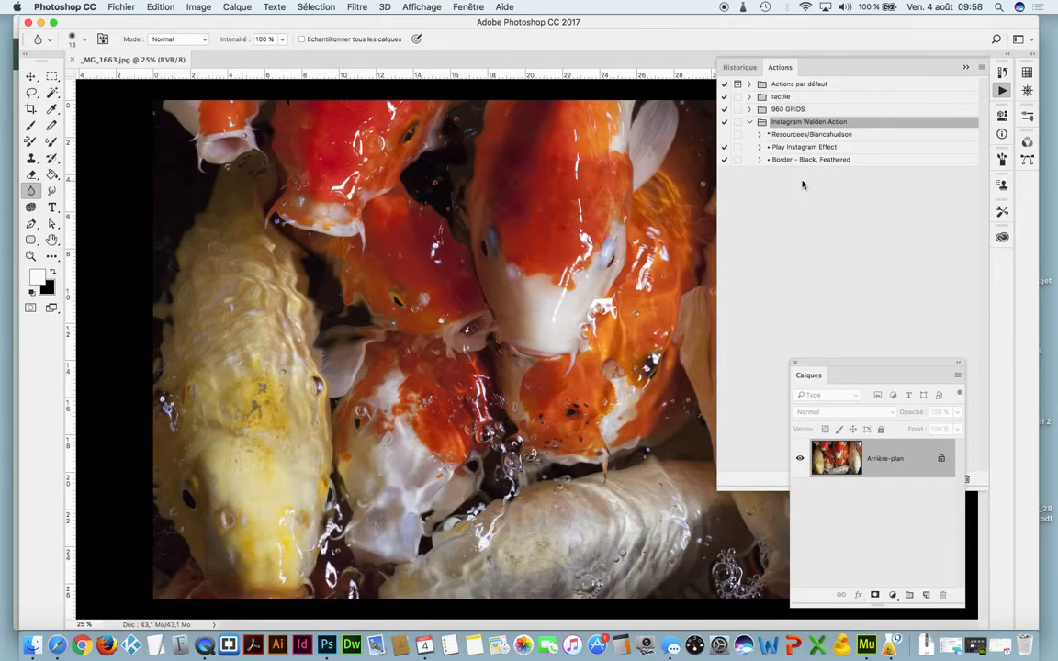
Step: Inspect the actions in the Instagram Walden Action set, including the recorded commands of Play Instagram Effect
click(765, 148)
click(759, 147)
click(760, 148)
click(766, 135)
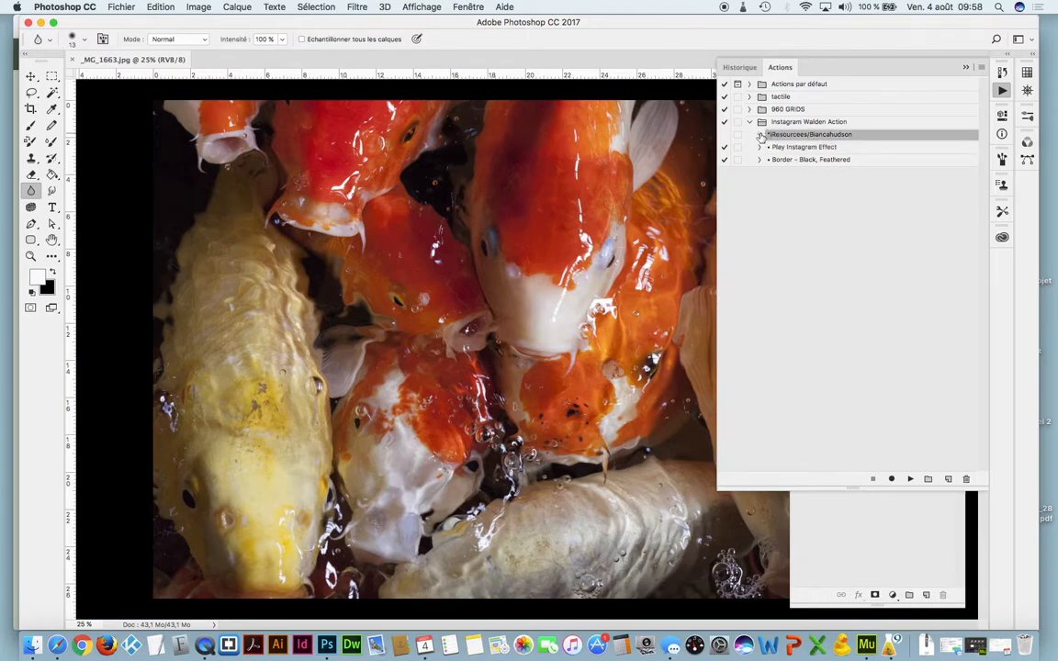
click(768, 148)
click(760, 148)
click(760, 148)
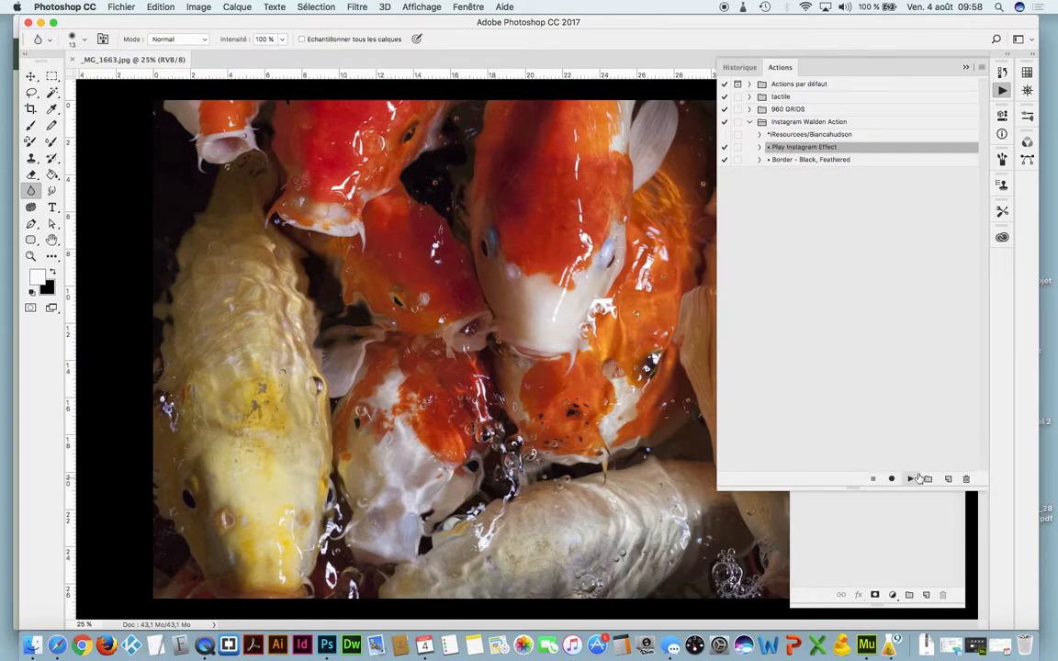
Step: Try Play Instagram Effect on the fish photo, continuing past the Sélection command, and revert the photo to its saved version
click(911, 478)
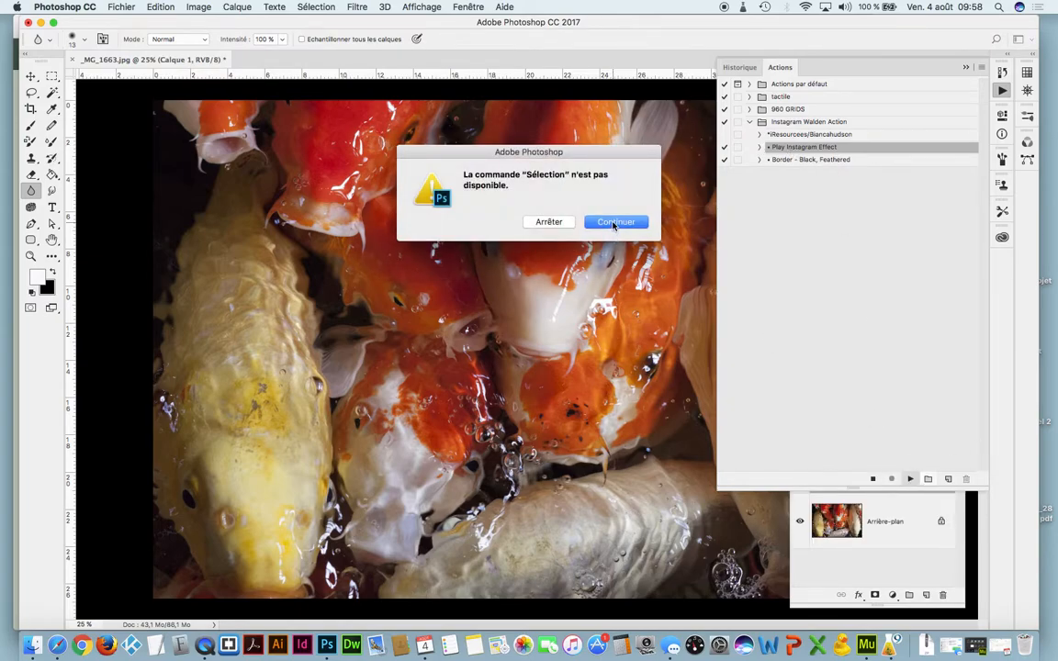
click(613, 222)
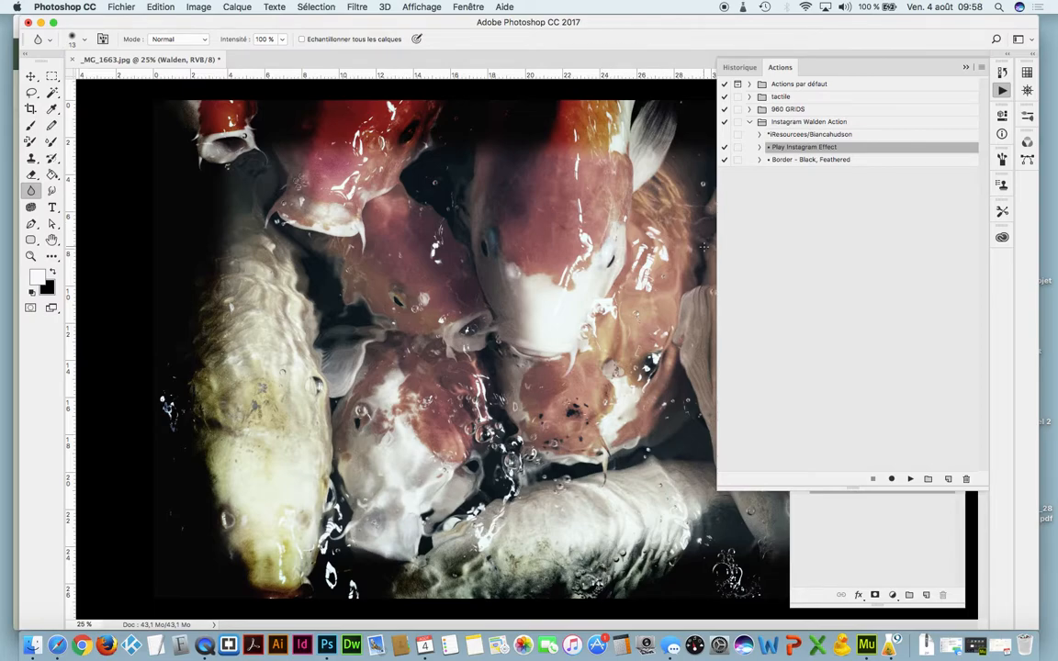
click(122, 6)
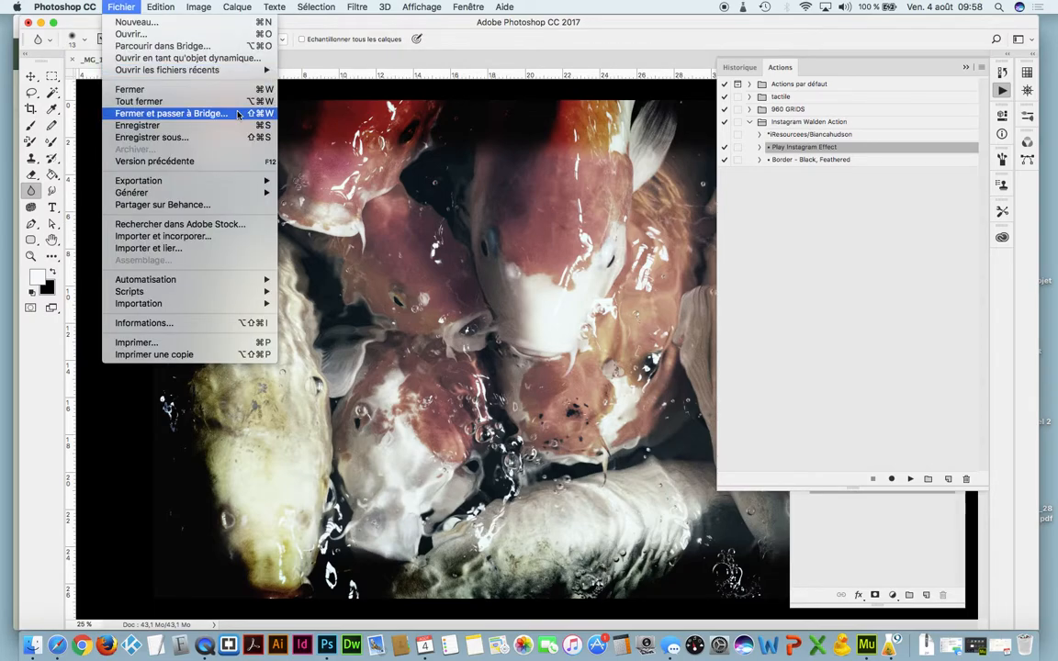
click(246, 162)
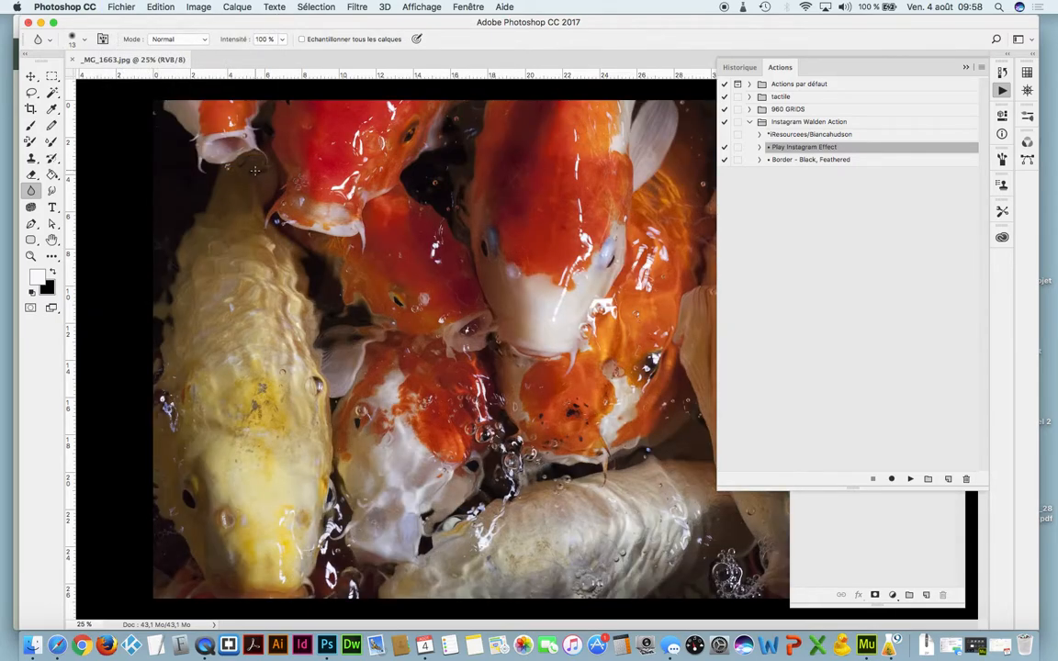
Step: Delete the Sélection calque "Background" command from the Play Instagram Effect action
click(759, 147)
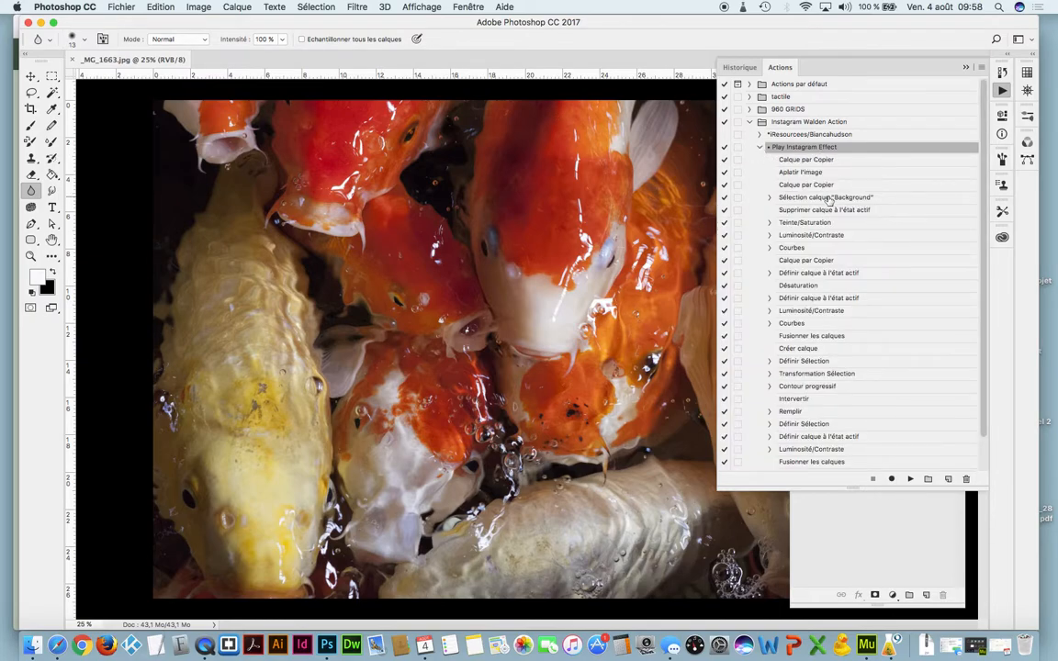
click(850, 198)
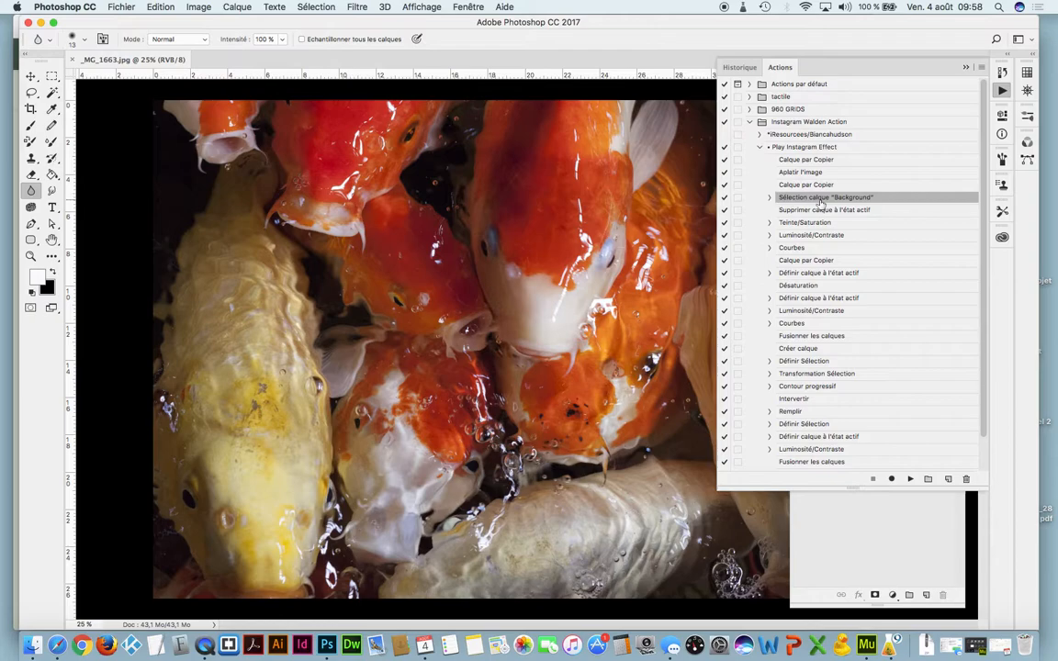
click(965, 478)
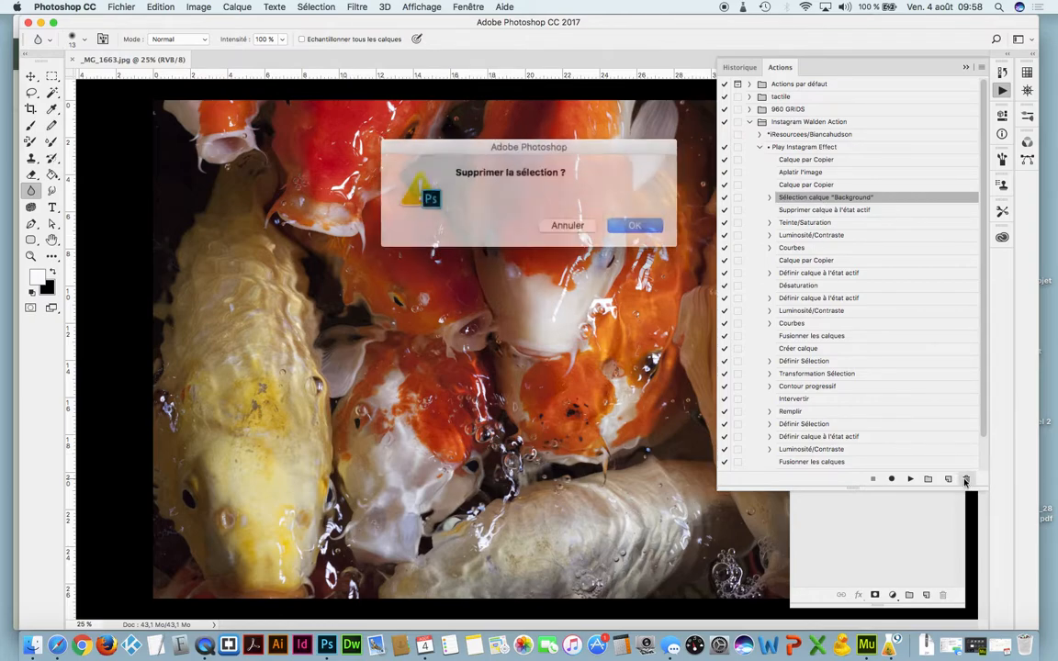
click(624, 222)
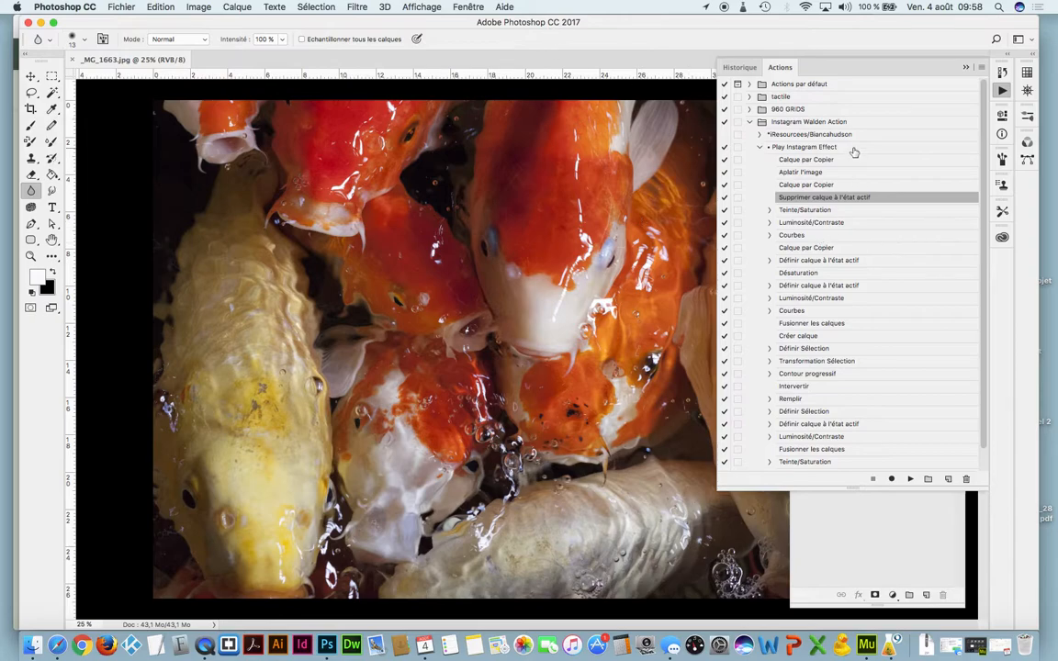
Step: Run the edited Play Instagram Effect action on the fish photo
click(791, 148)
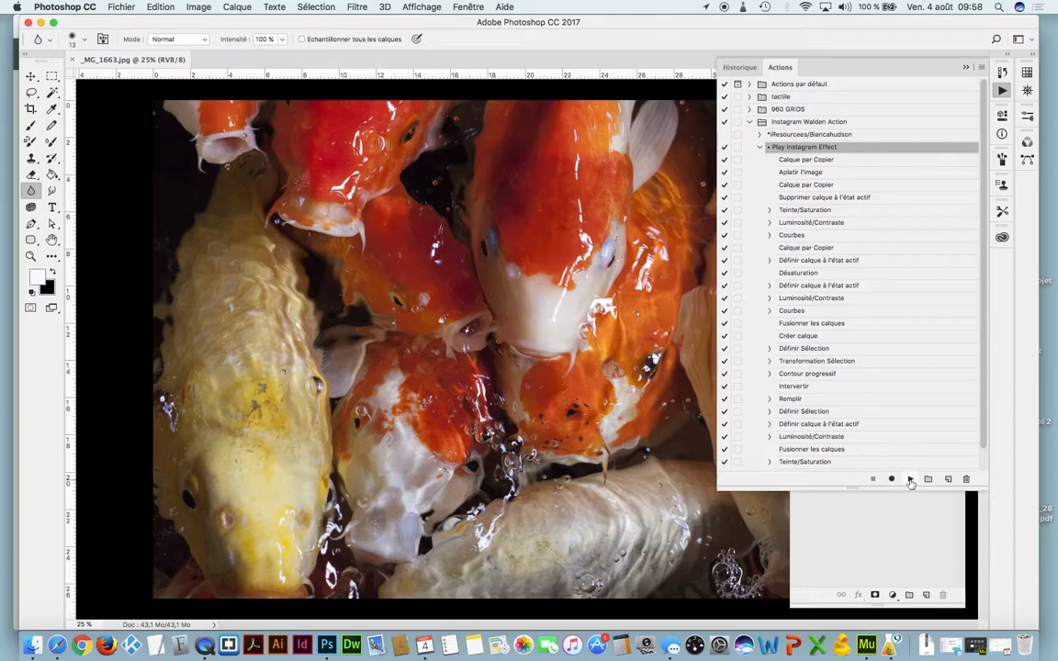
click(761, 148)
click(760, 148)
click(910, 478)
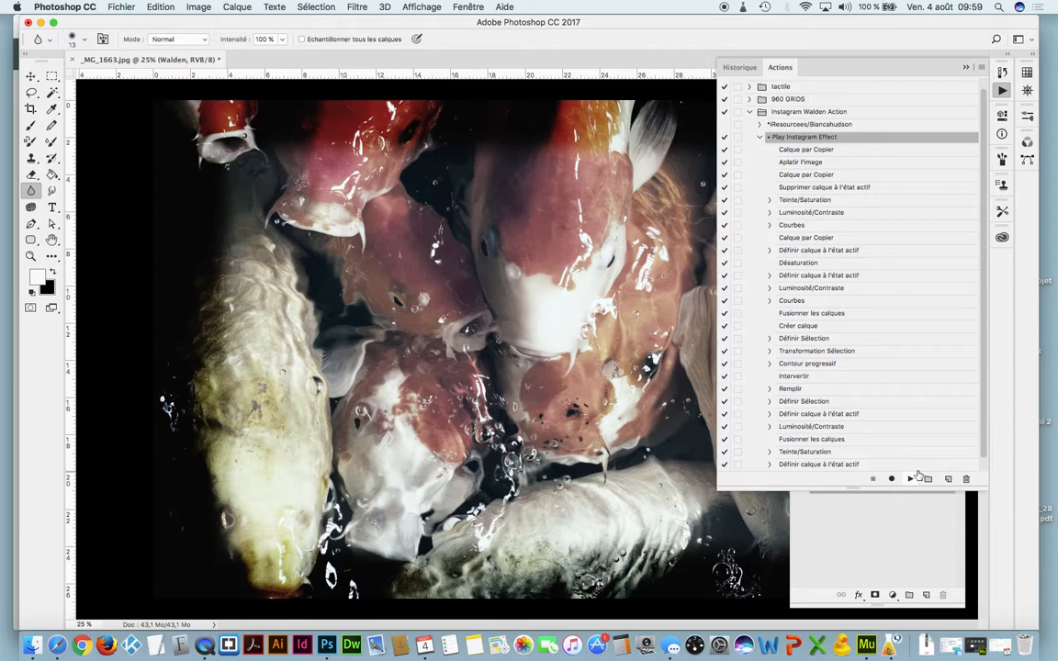
Step: Revert the fish photo to its saved version
drag(874, 488, 893, 573)
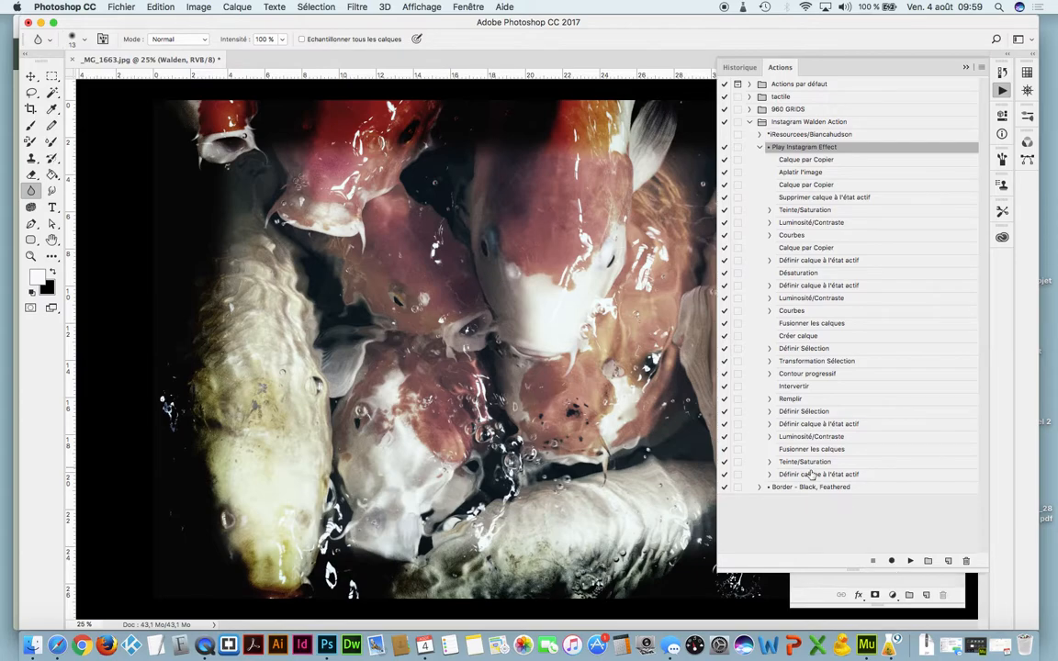
click(111, 6)
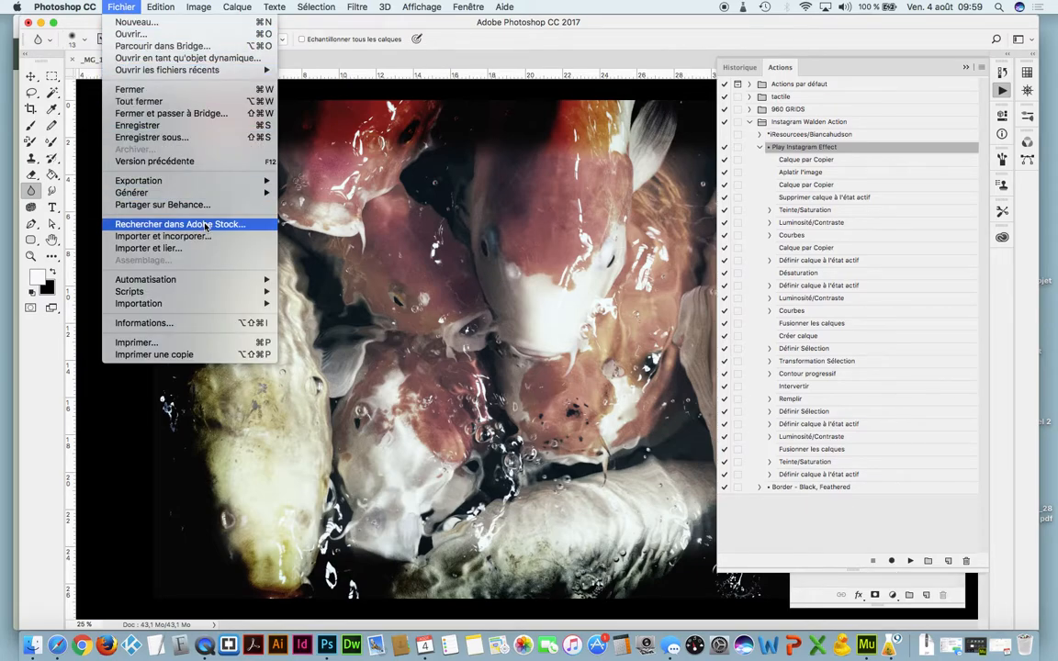
click(210, 163)
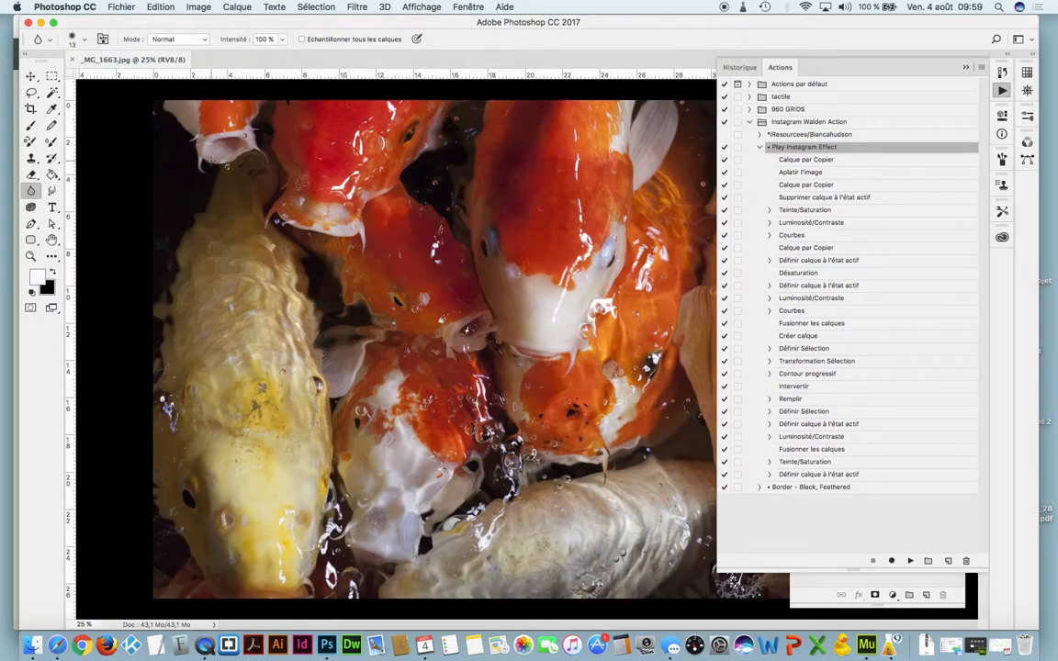
Step: Record a Save As at the end of Play Instagram Effect, saving the photo as a quality 12 JPEG in the photo_transformee folder
click(832, 474)
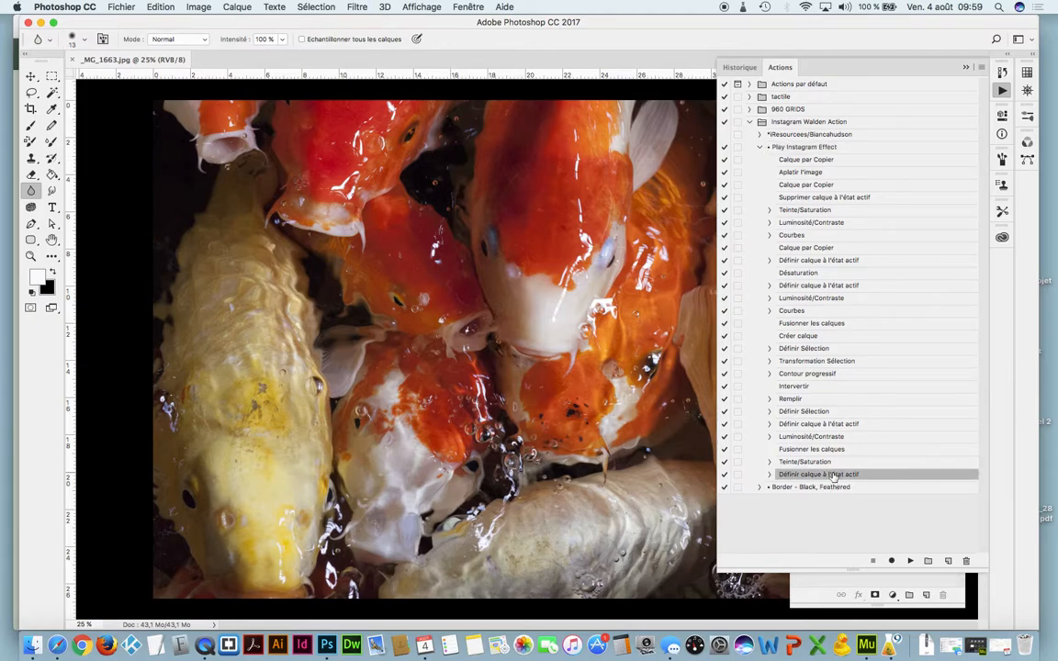
click(891, 560)
click(112, 5)
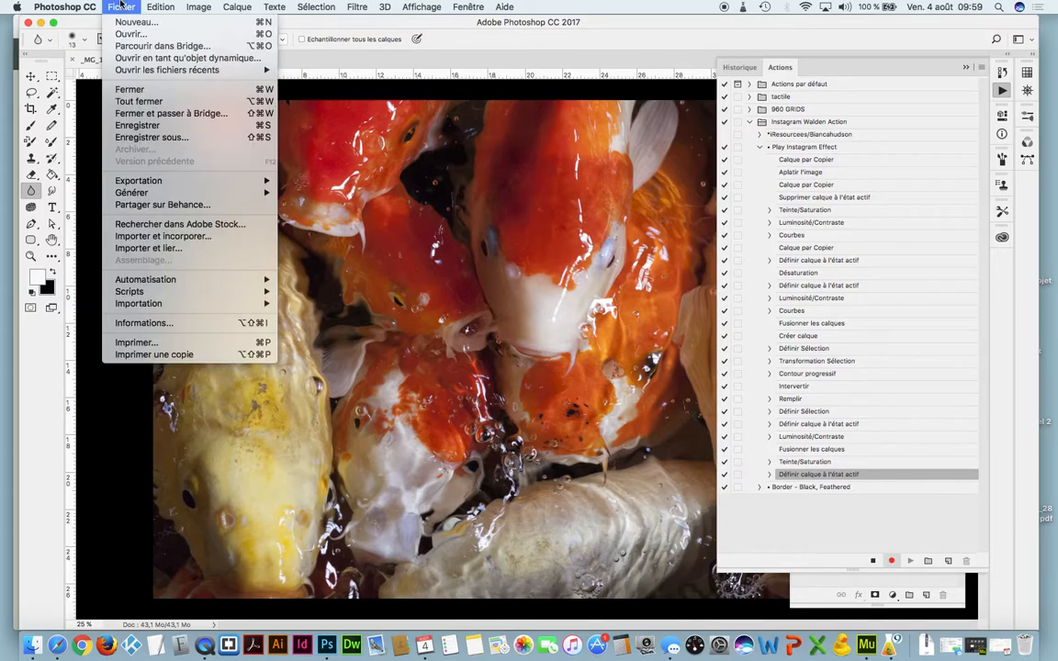
click(174, 137)
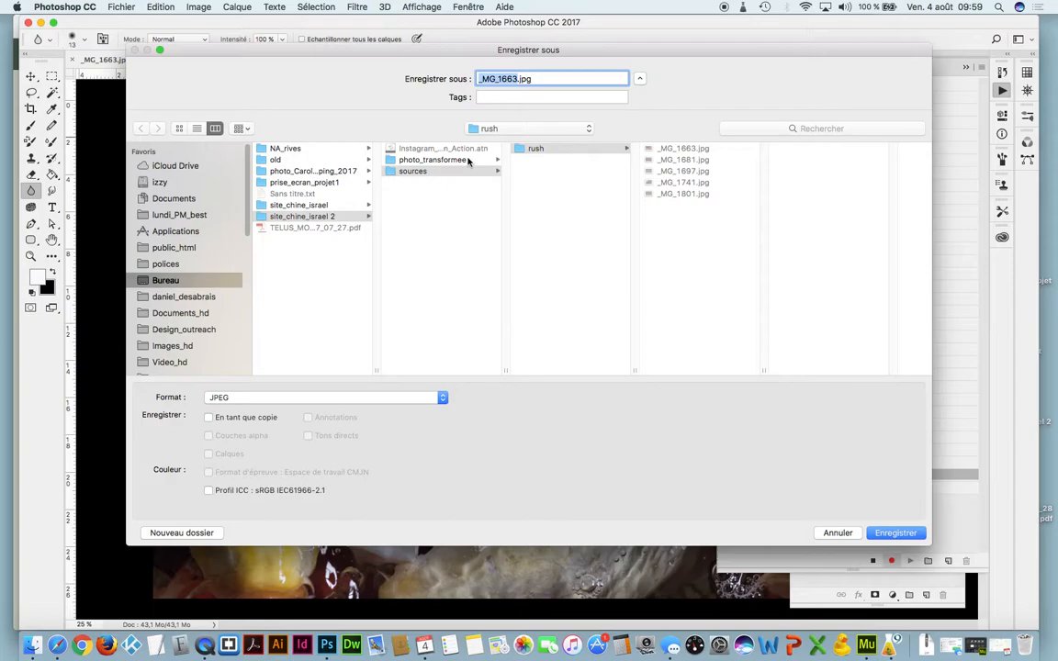
click(415, 161)
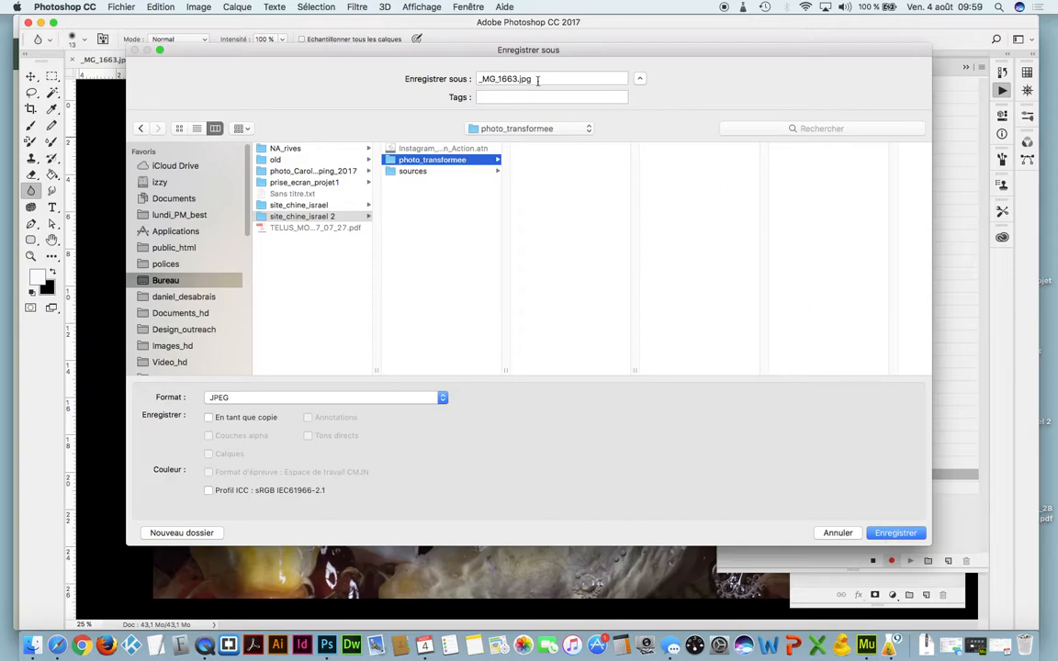
click(877, 533)
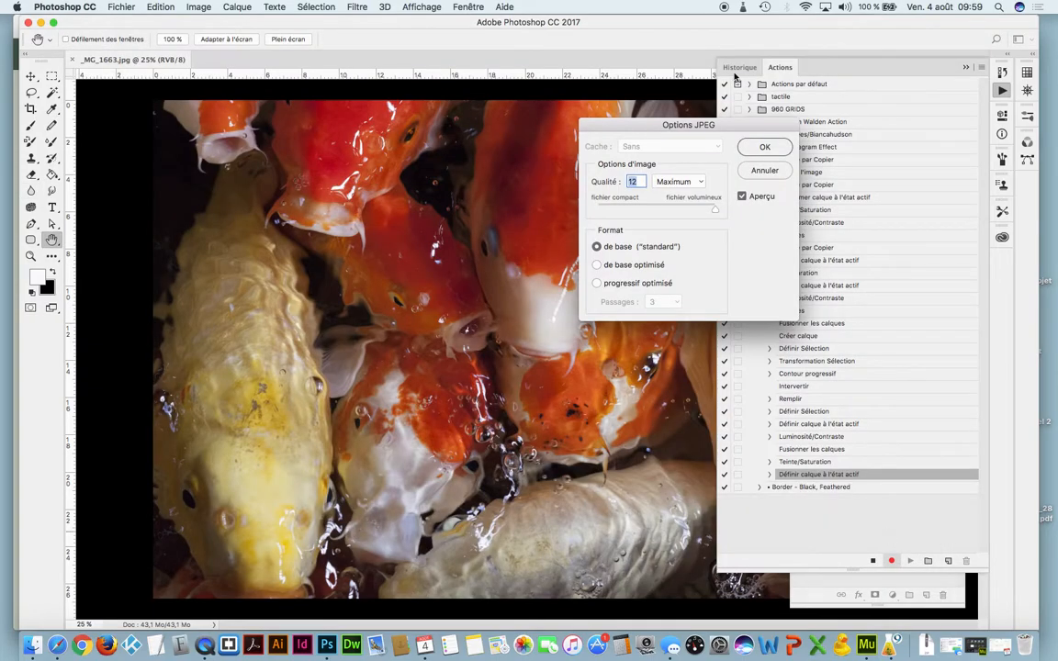
click(779, 145)
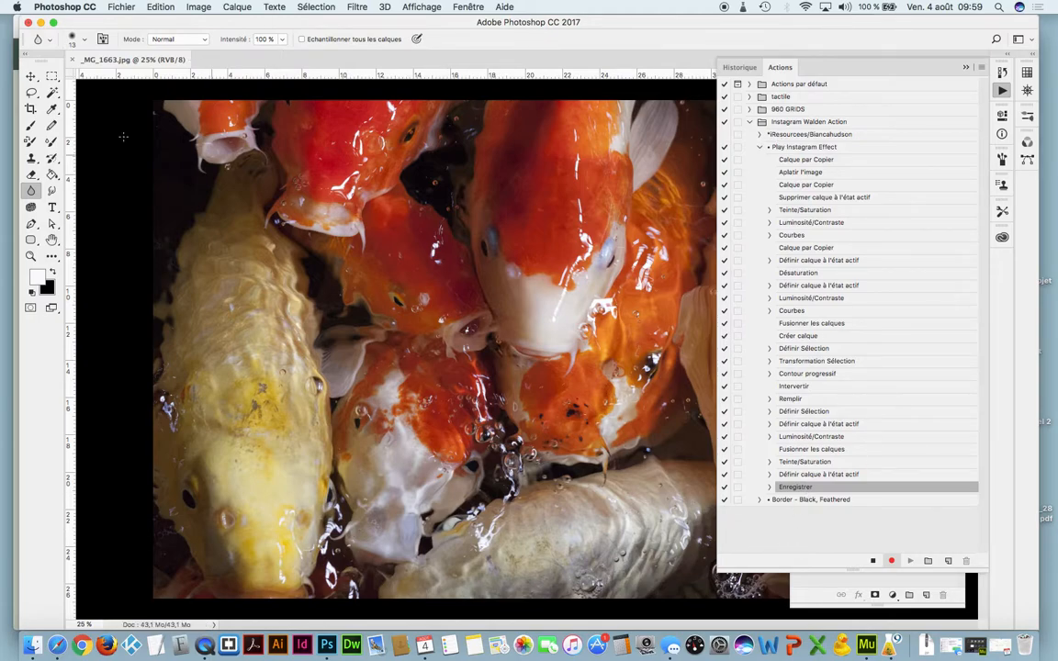
Step: Record closing the photo as the final command of Play Instagram Effect and stop the recording
click(72, 59)
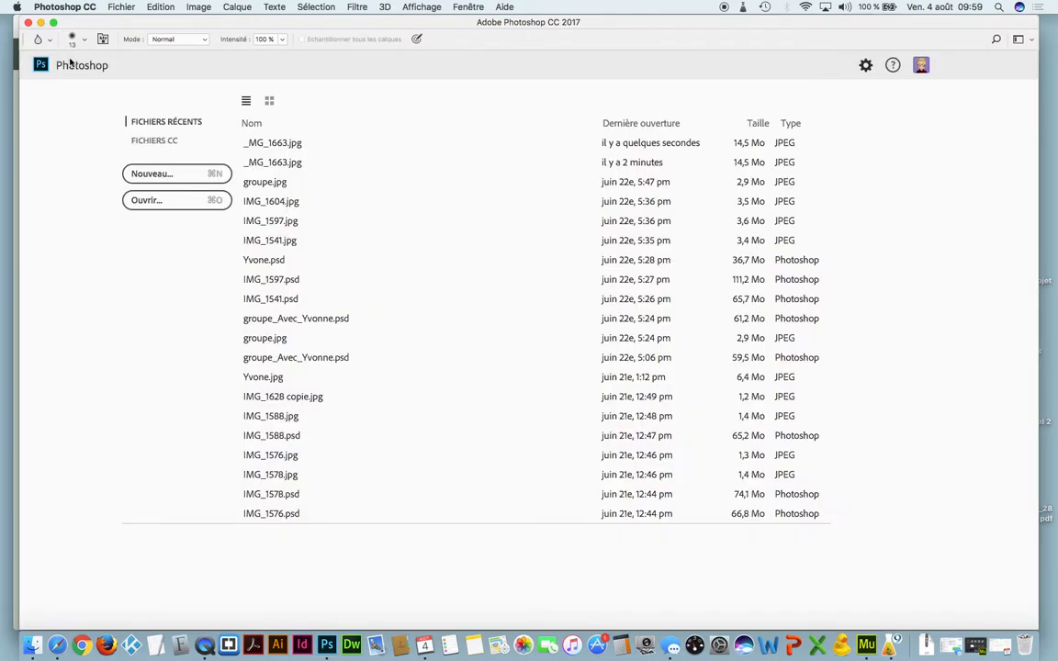
click(469, 6)
click(744, 391)
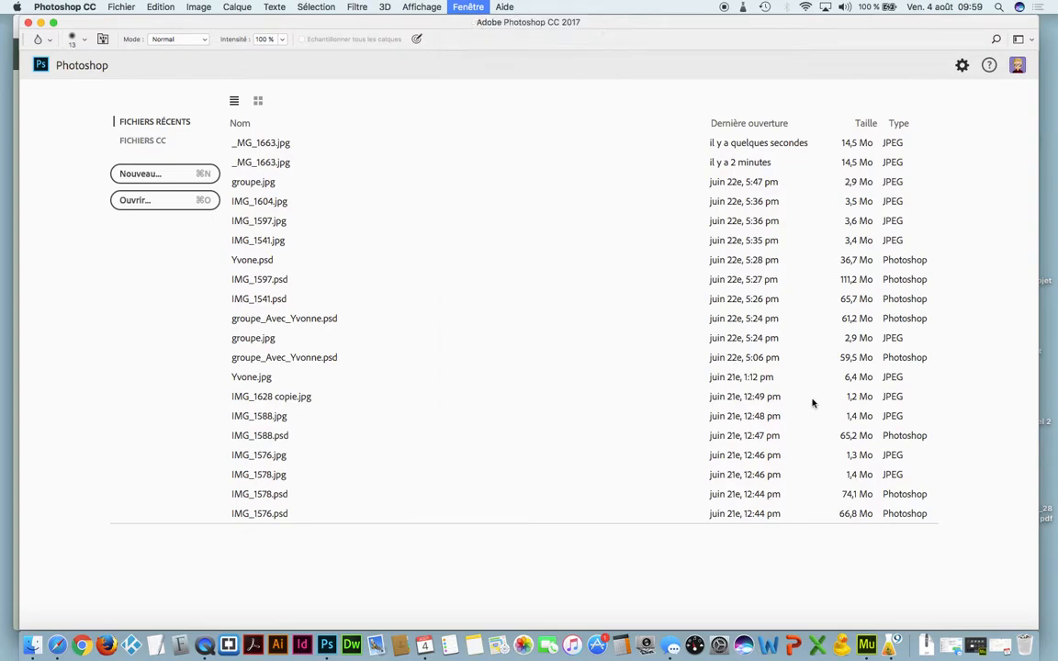
drag(976, 147, 993, 453)
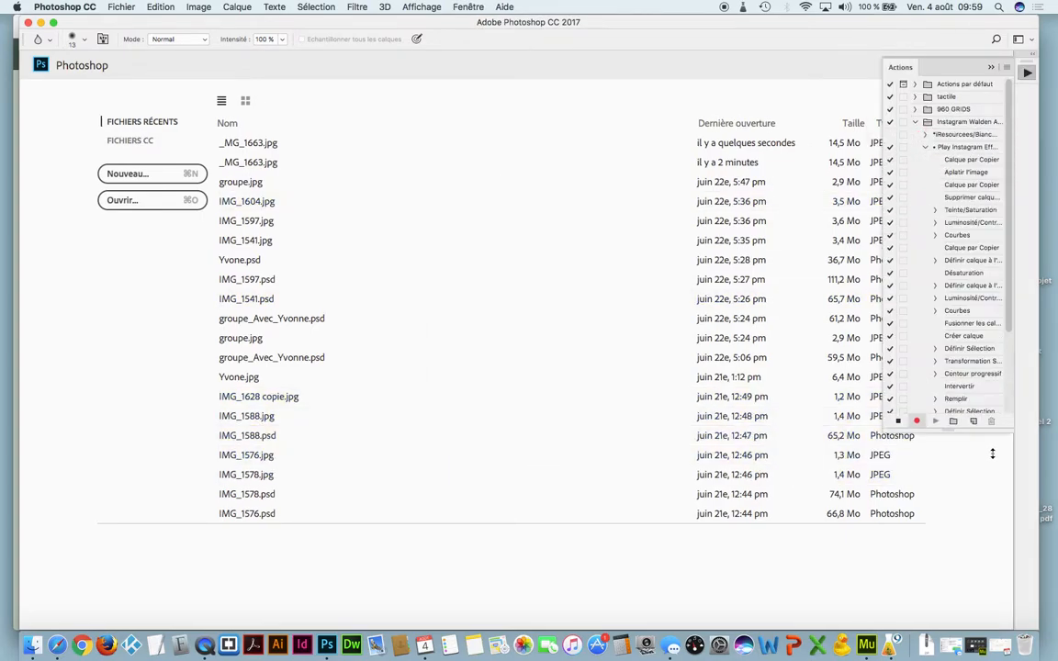
scroll(933, 431, down, 3)
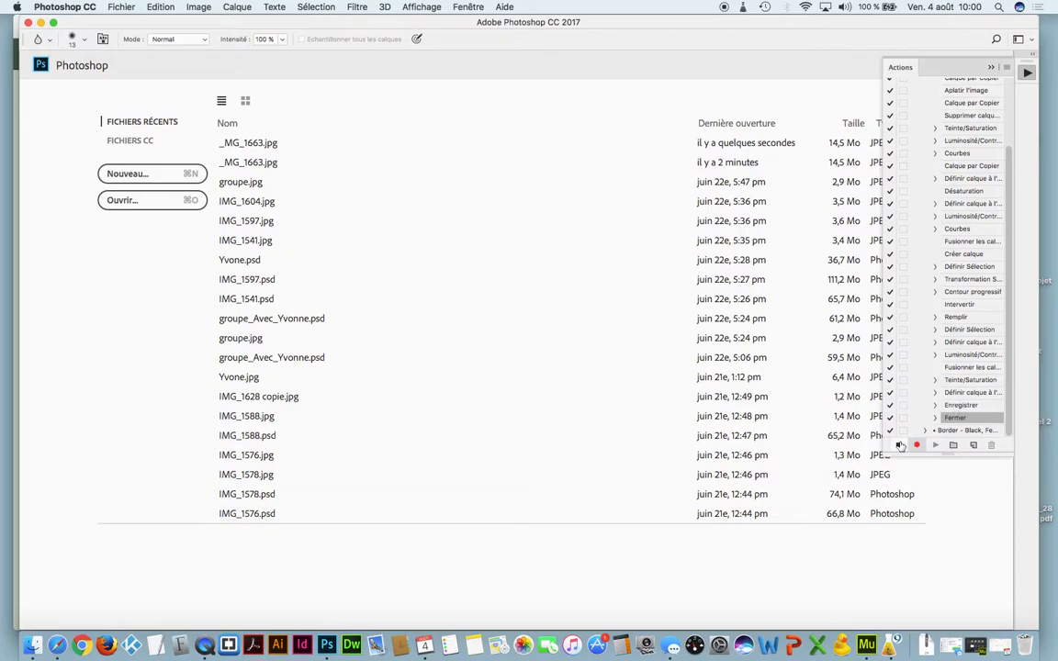
click(900, 445)
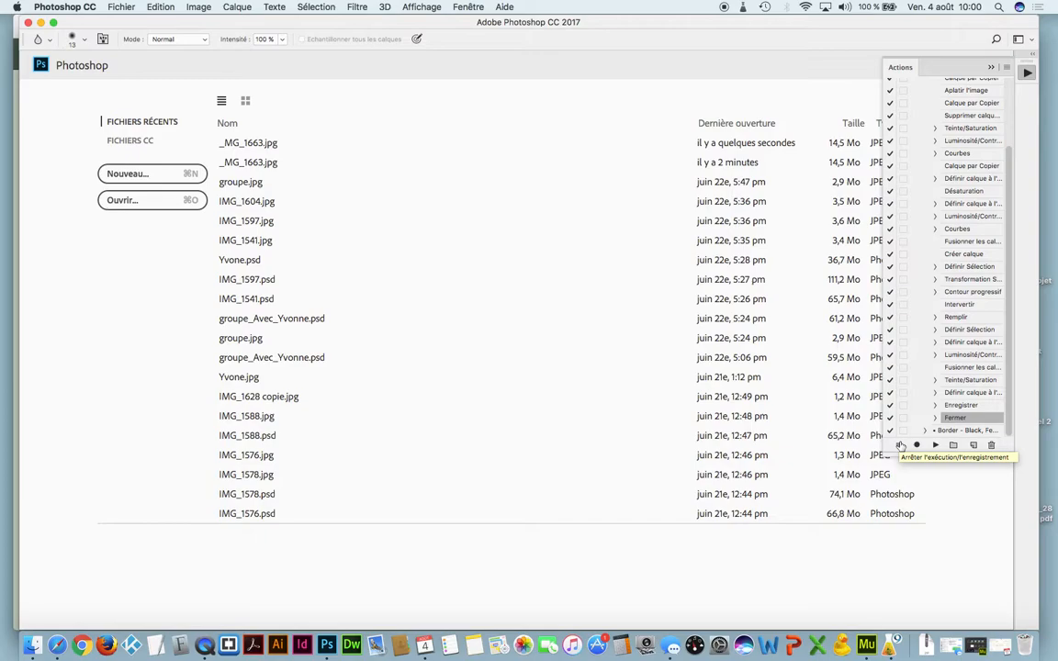
Step: Switch to Finder and delete the test file _MG_1663.jpg from the photo_transformee folder
click(32, 645)
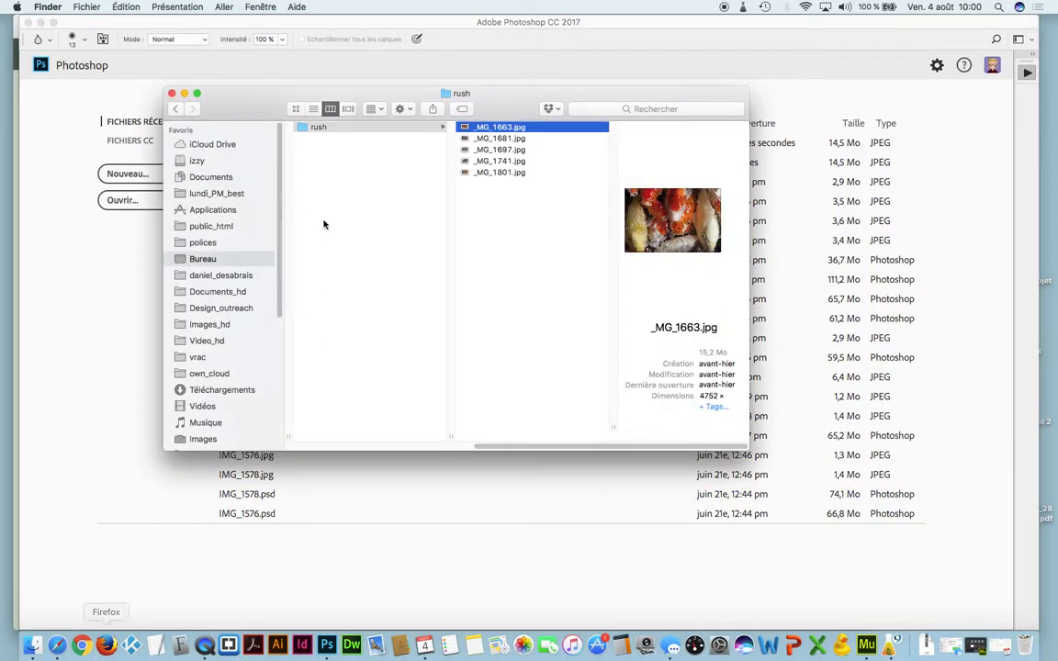
scroll(400, 137, left, 3)
click(431, 138)
click(572, 129)
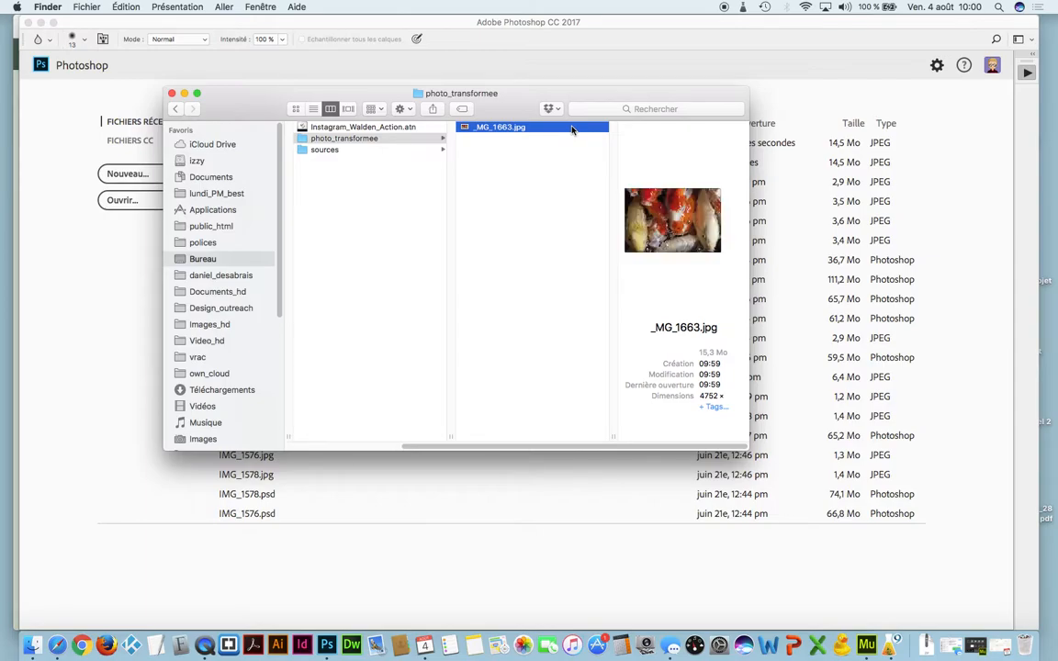
key(super+BackSpace)
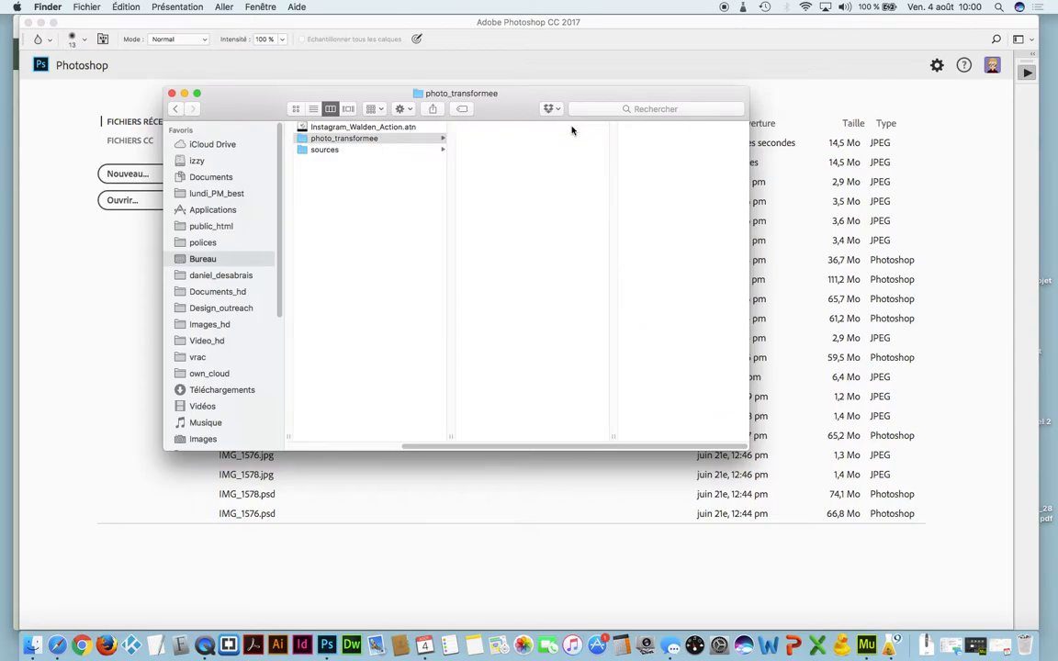
click(410, 128)
key(super+BackSpace)
click(411, 129)
key(super+z)
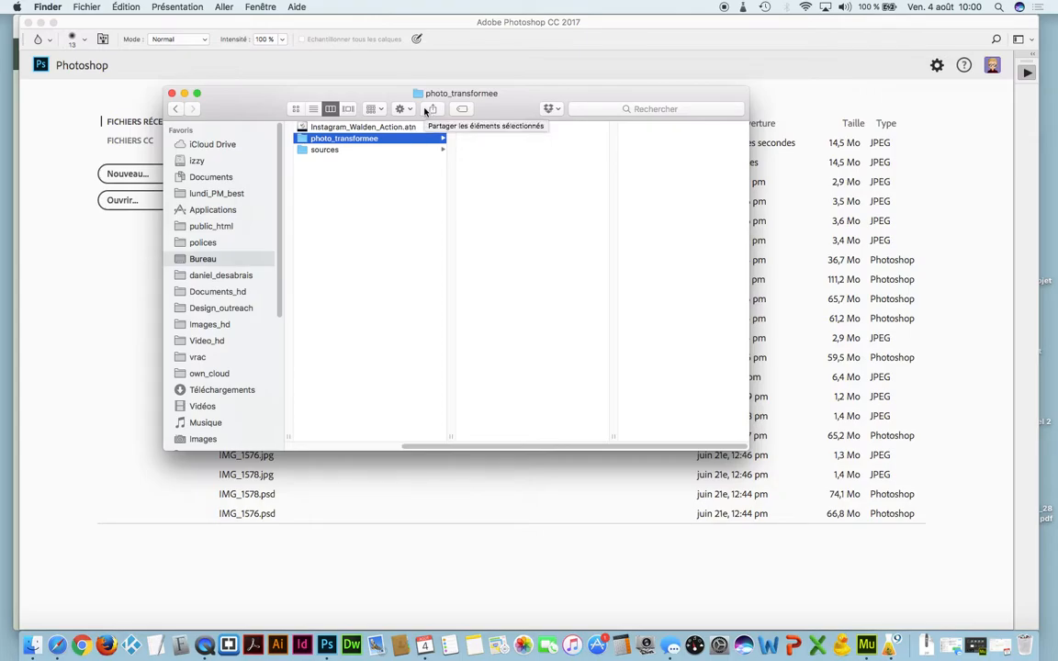
Step: Return to Photoshop and start a Traitement par lots batch using Play Instagram Effect from the Instagram Walden Action set
click(123, 248)
click(120, 7)
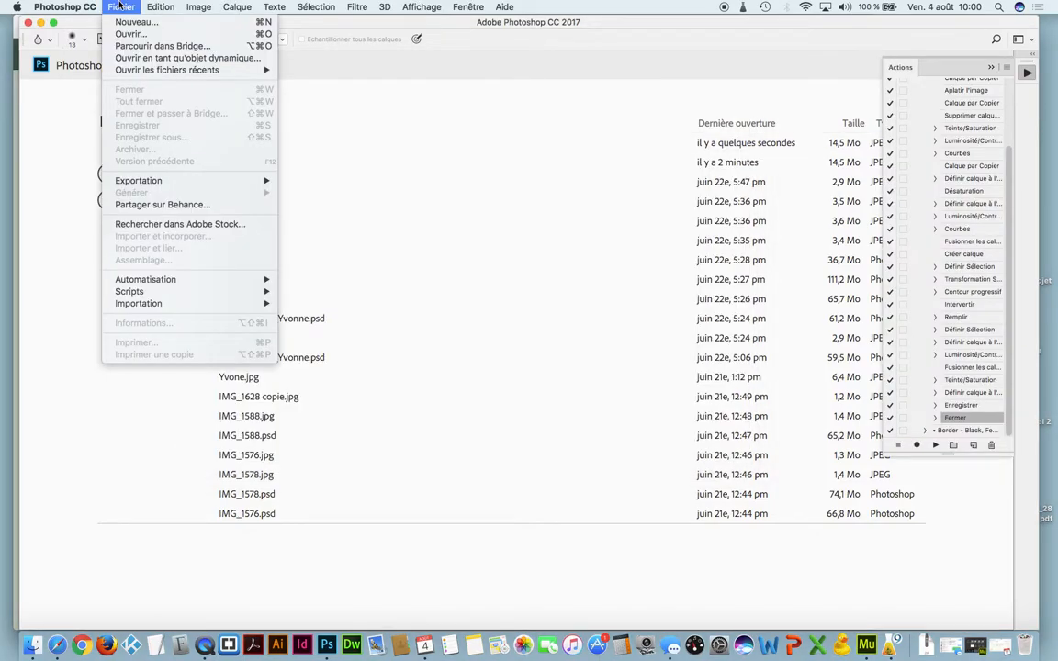
mouse_move(193, 292)
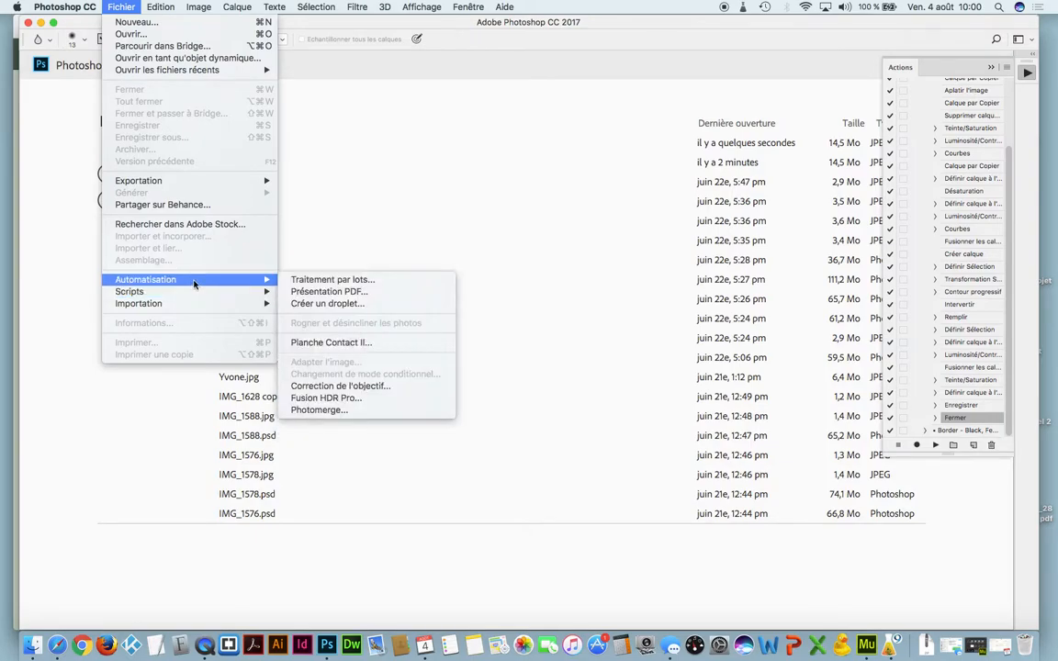
click(307, 279)
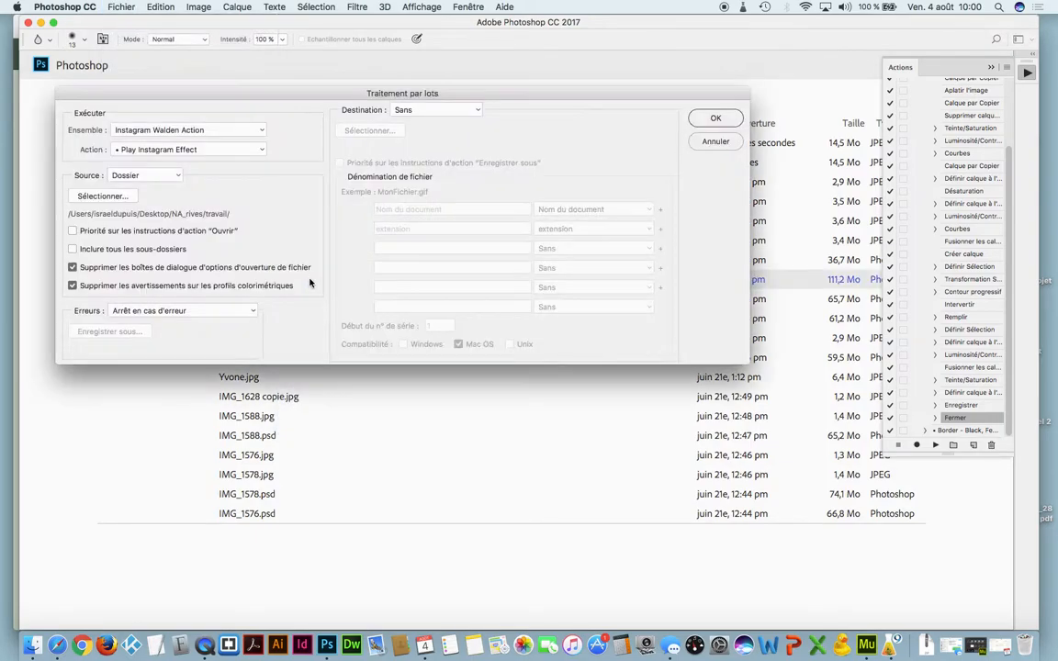
click(126, 131)
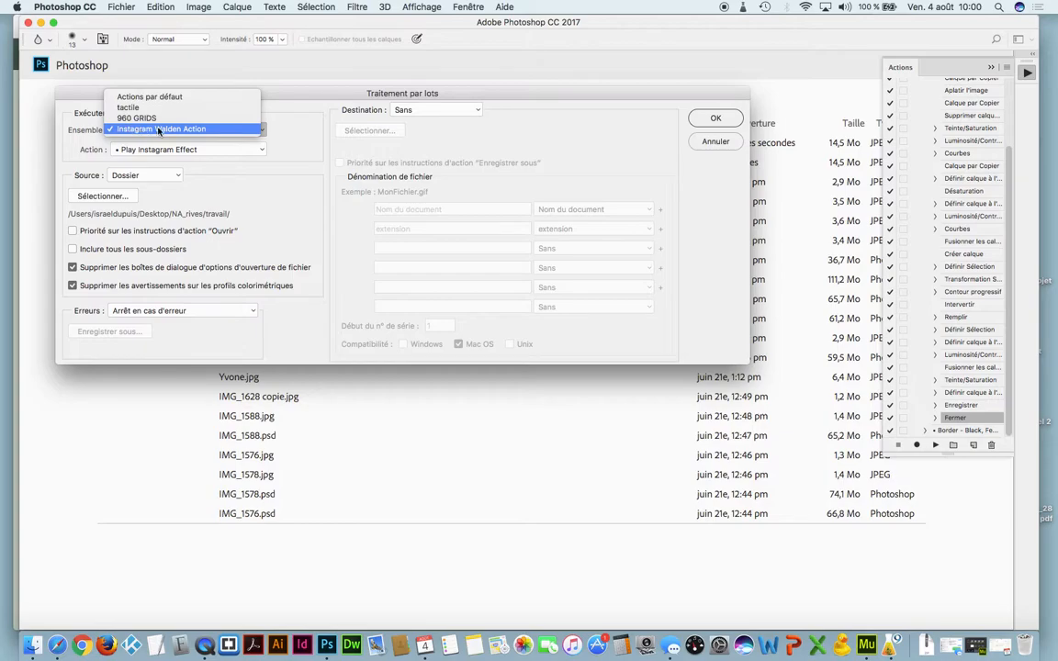
click(139, 131)
click(116, 154)
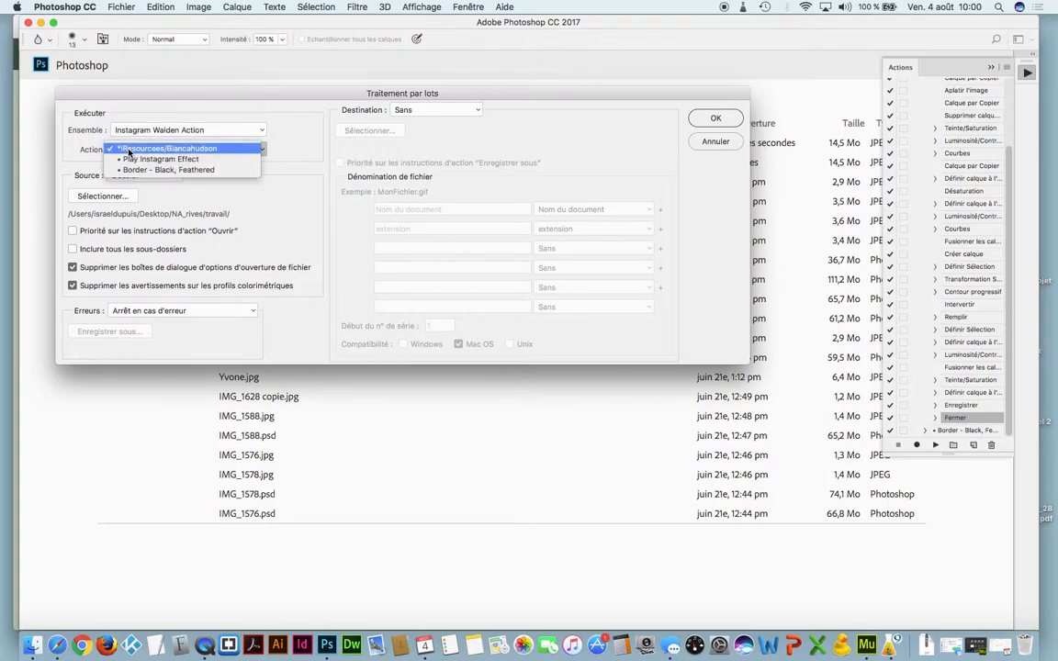
click(150, 161)
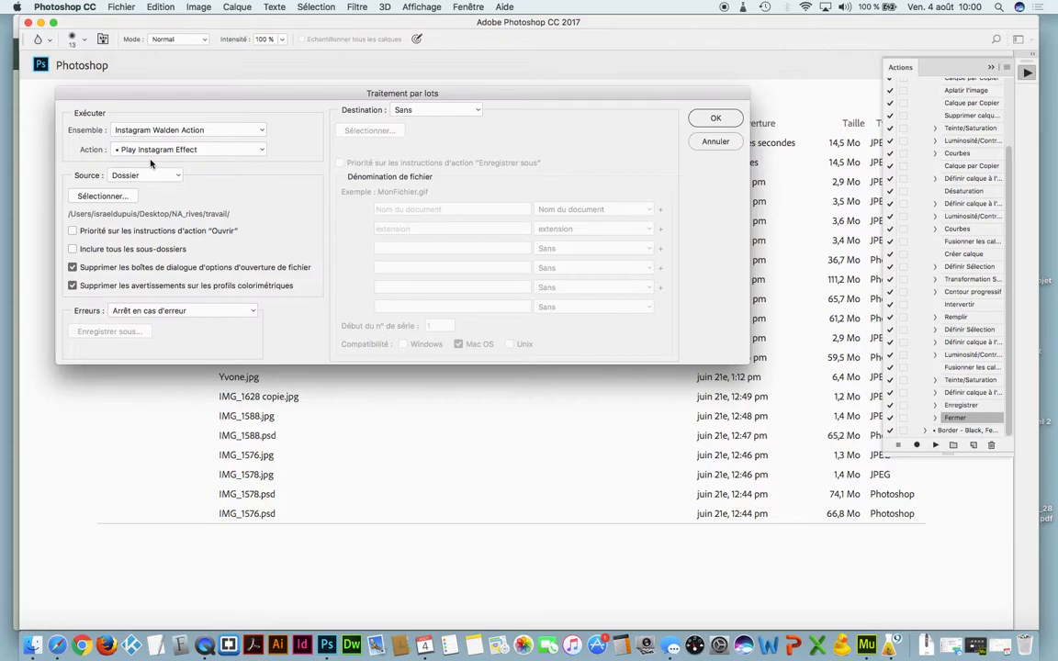
Step: Set the batch source to the rush folder inside sources and include all subfolders
click(107, 198)
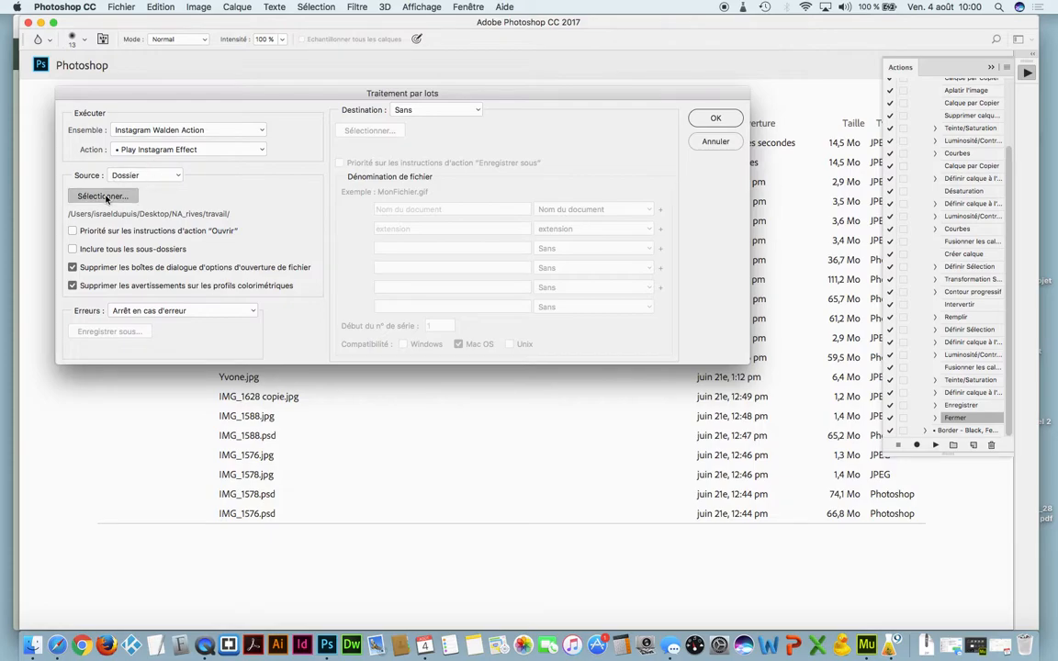
click(300, 229)
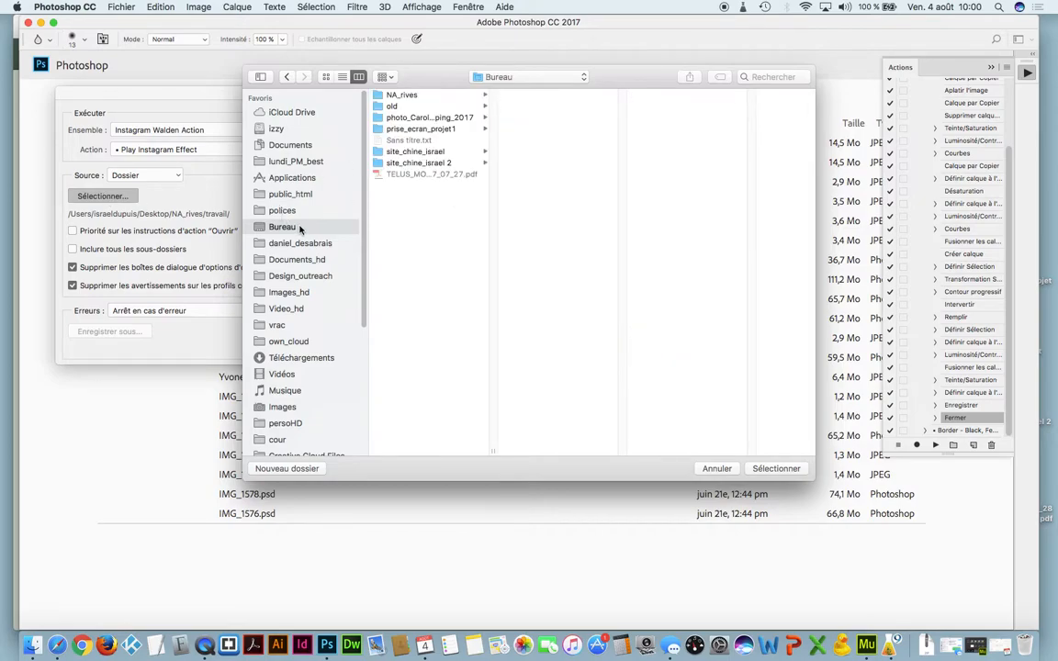
click(434, 163)
click(562, 121)
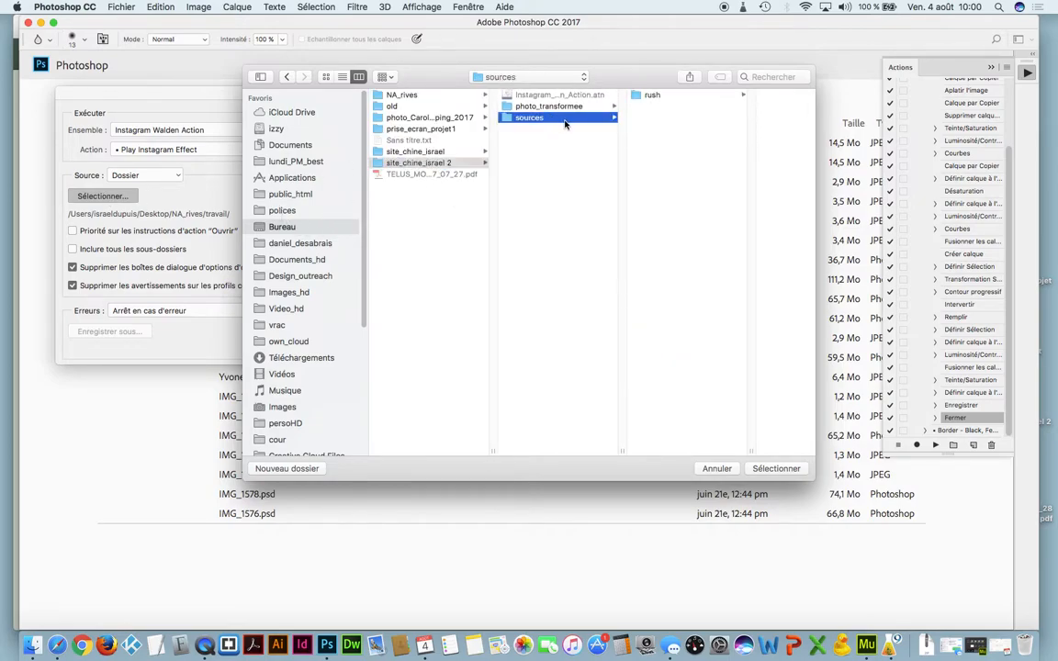
click(689, 96)
click(772, 469)
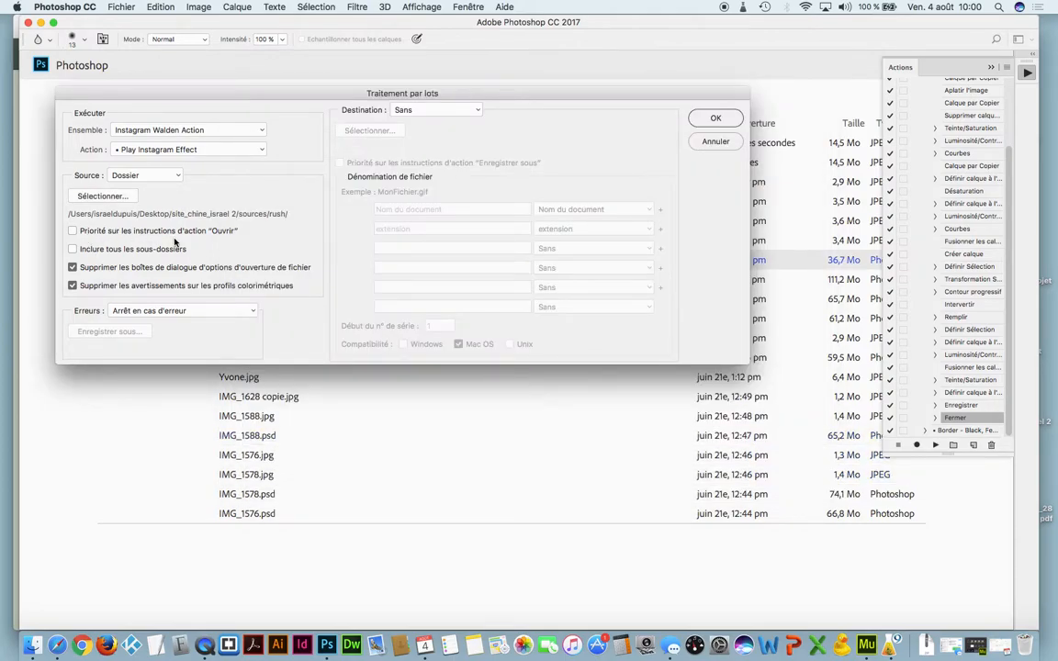
click(73, 249)
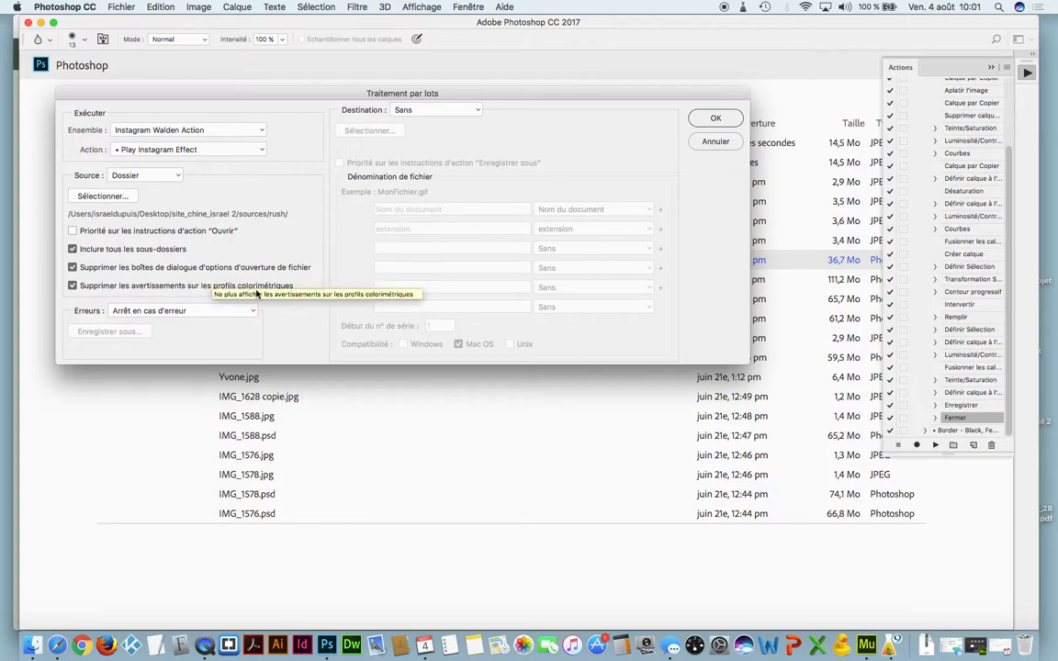
Step: Set the batch to log errors to Sans titre1.txt in the Bureau folder and run it
click(210, 312)
click(188, 319)
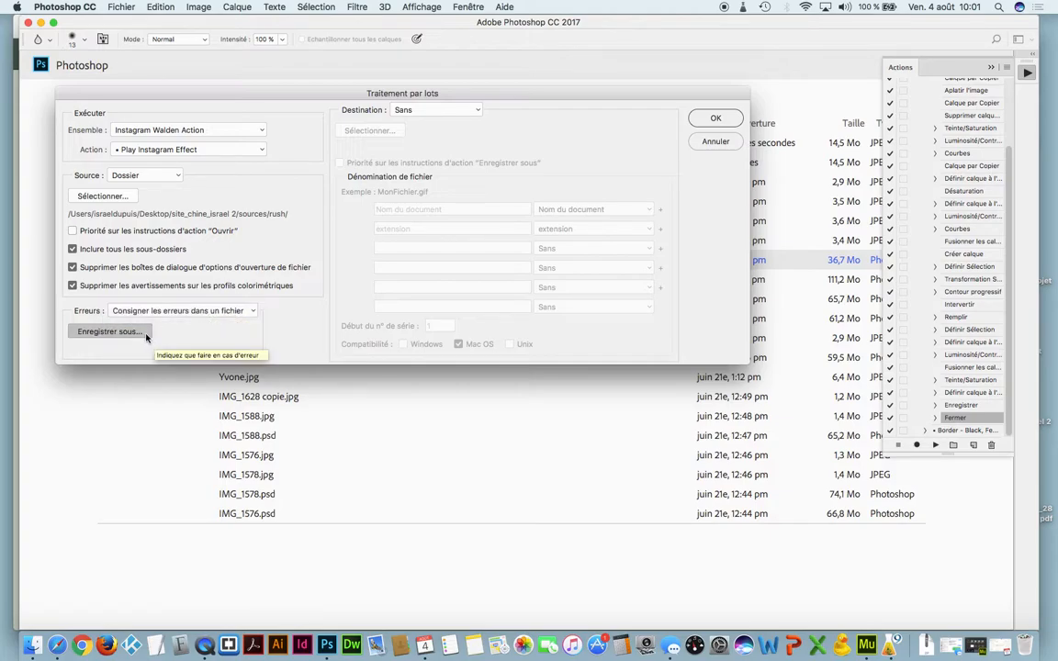
click(108, 331)
click(196, 295)
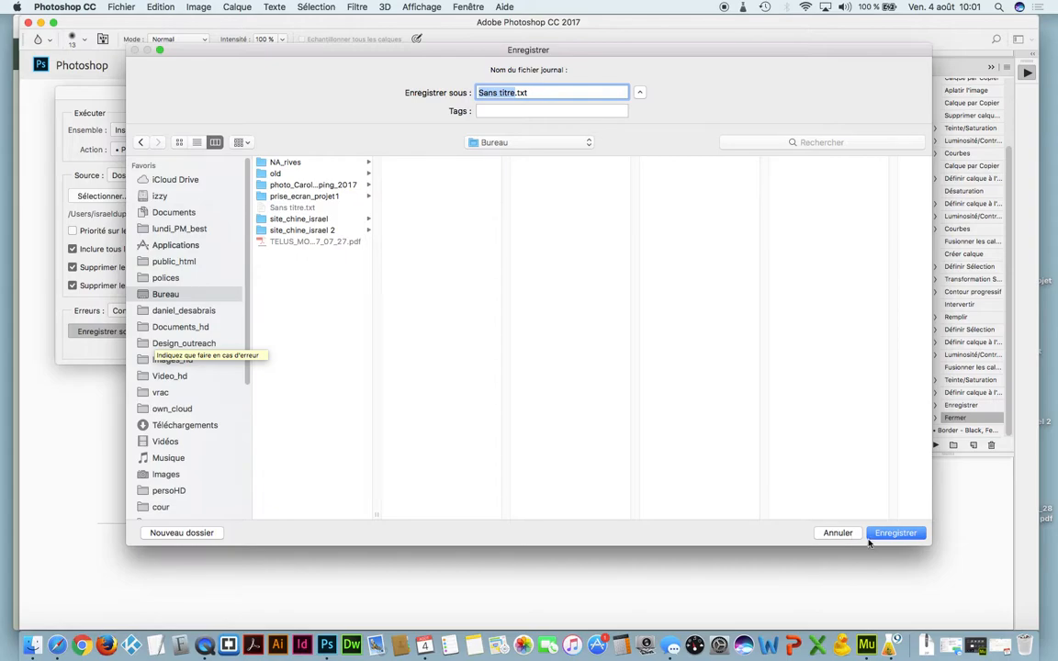
click(513, 92)
text(1)
click(895, 533)
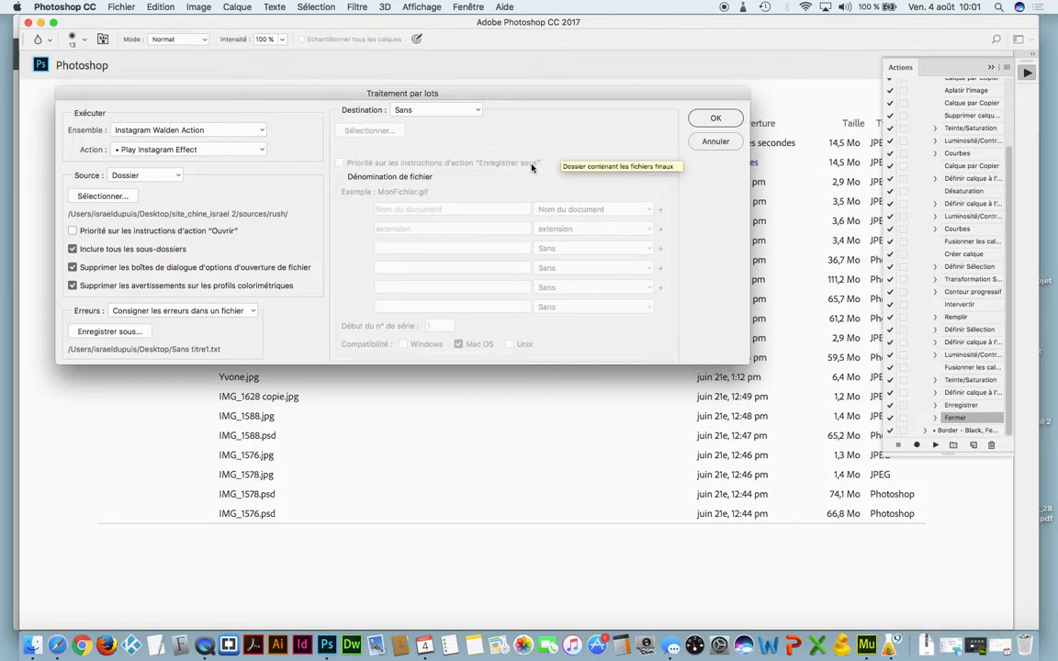
click(723, 121)
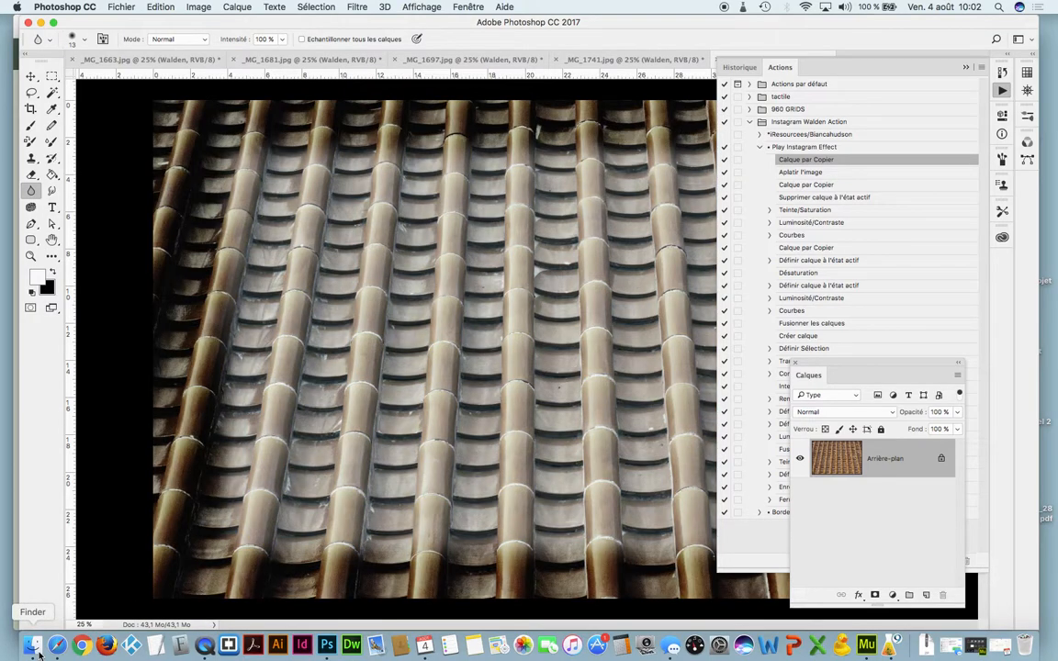
Step: Switch to Finder and review the previews of the processed photos in the photo_transformee folder
click(32, 646)
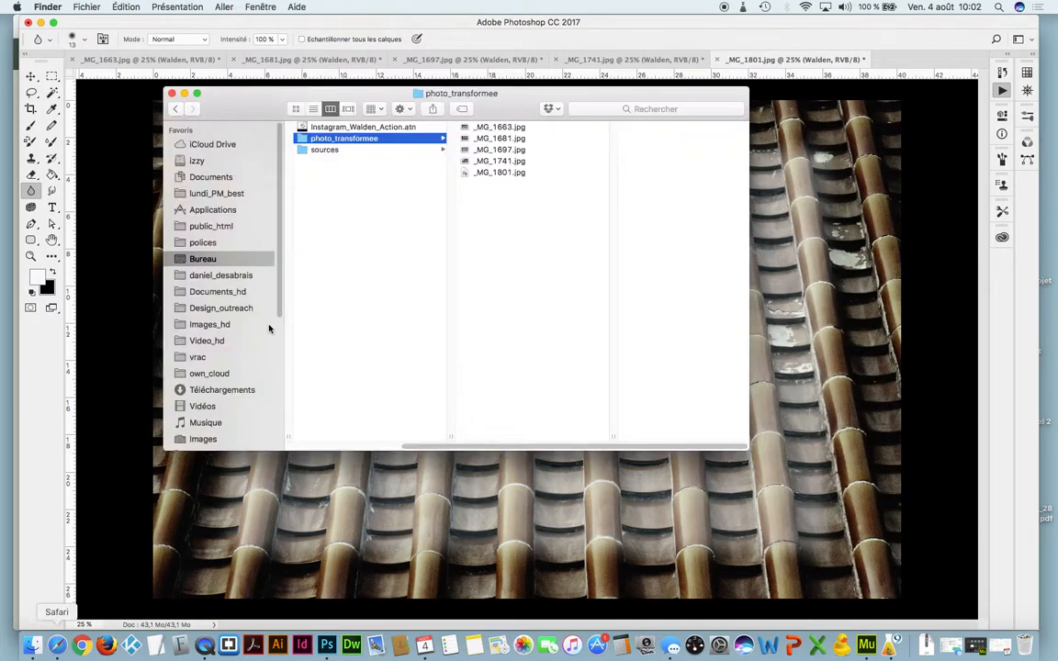
click(494, 130)
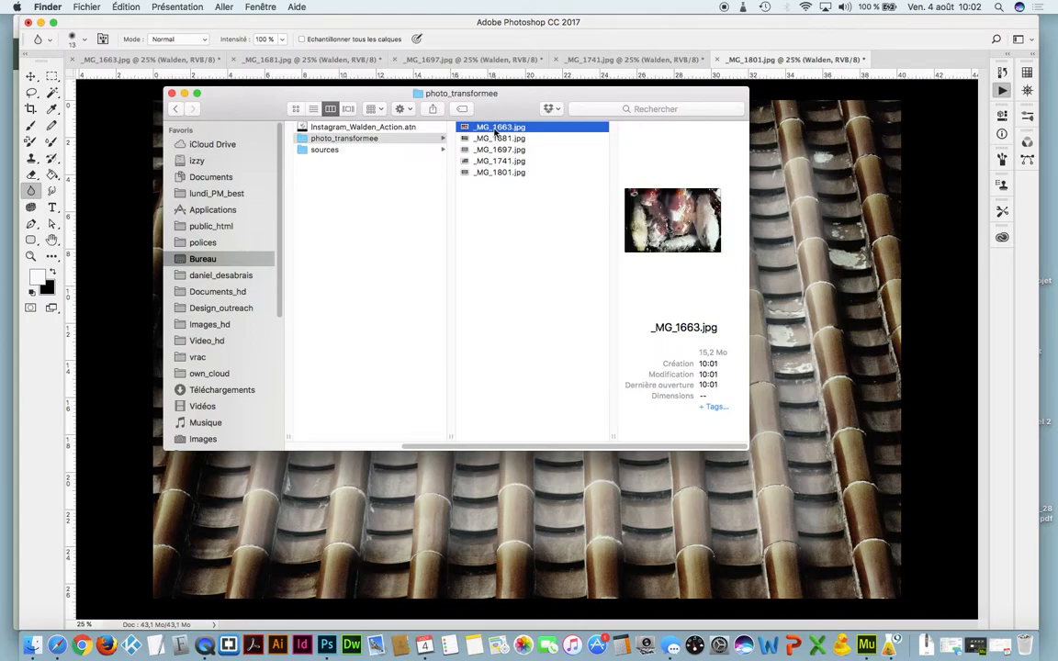
key(Down)
key(Down)
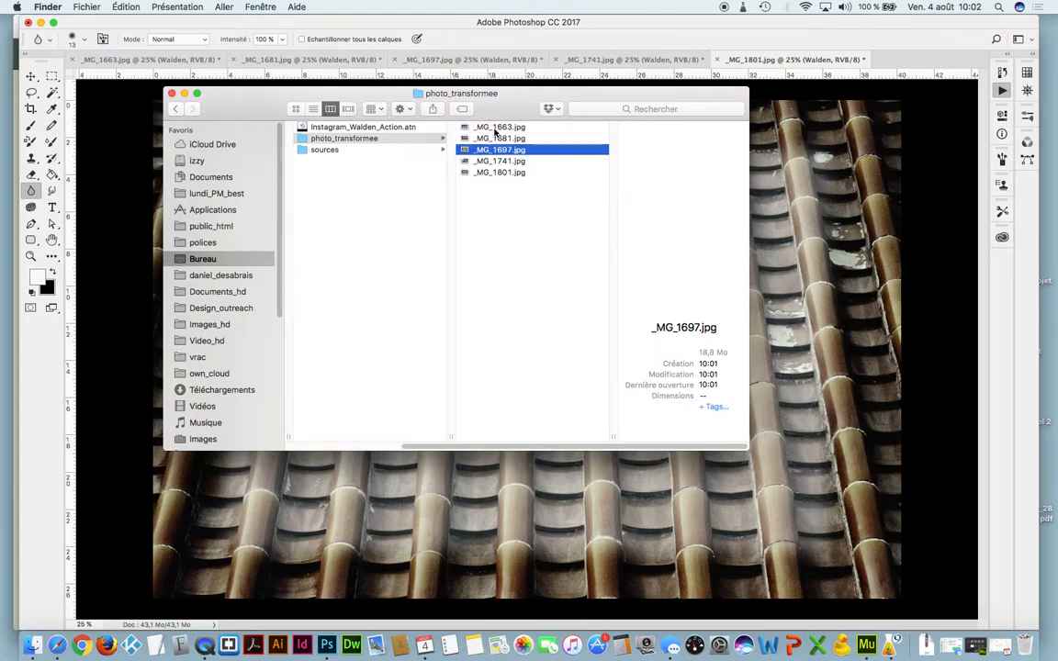